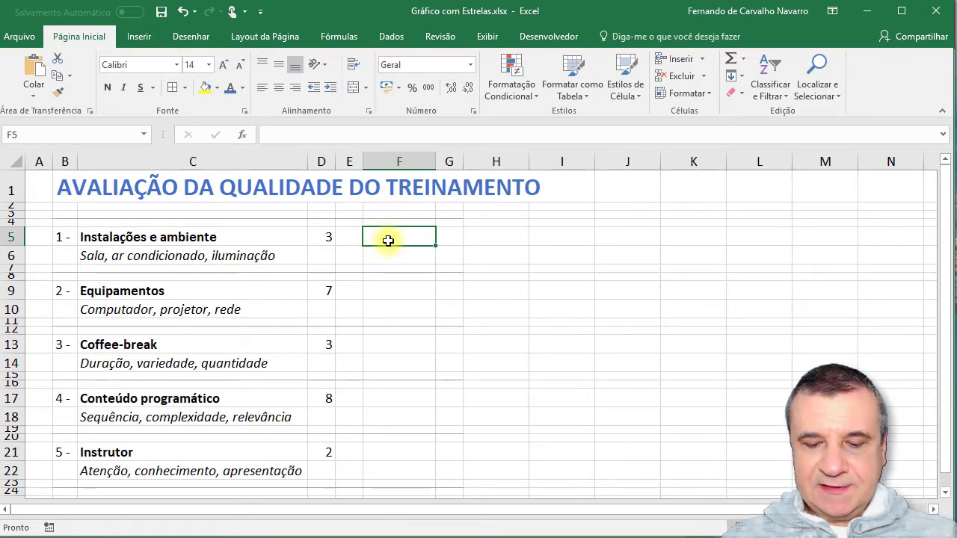
Enter the formula =D5 in cell F5 to link it to the "Instalações e ambiente" score
{"action": "type", "text": "="}
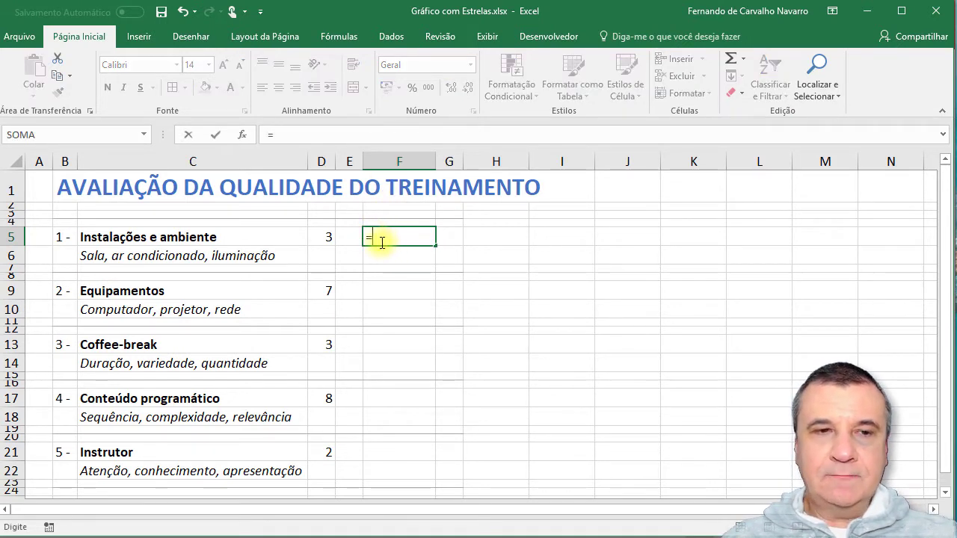
{"action": "left_click", "coordinate": [323, 237]}
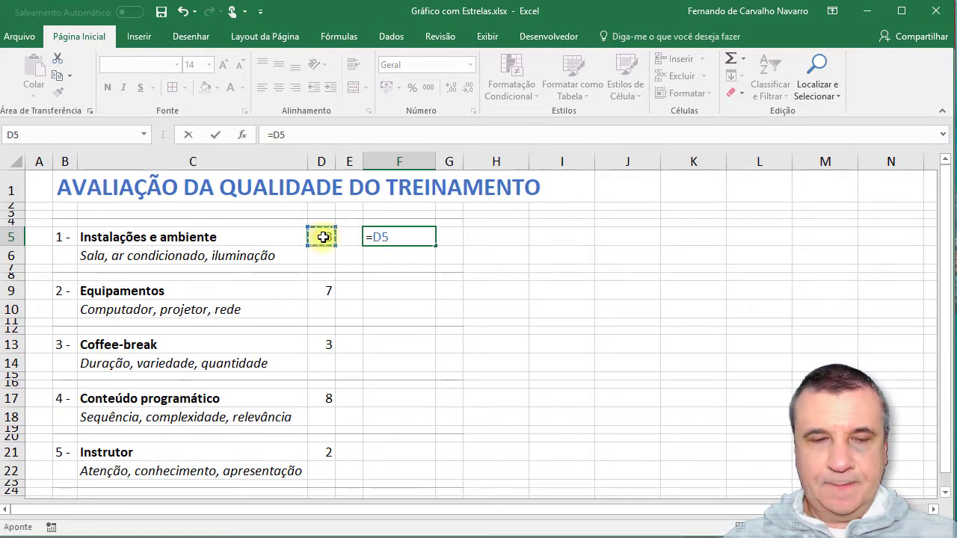
{"action": "key", "text": "Return"}
Merge and center cells F5:F6 beside the "Instalações e ambiente" item
{"action": "left_click", "coordinate": [394, 238]}
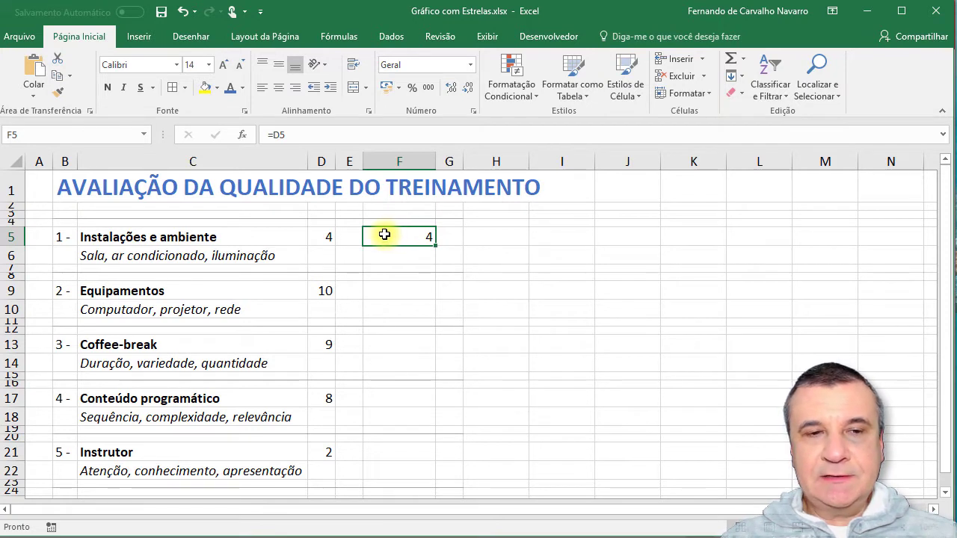
{"action": "left_click_drag", "start_coordinate": [383, 236], "coordinate": [381, 253]}
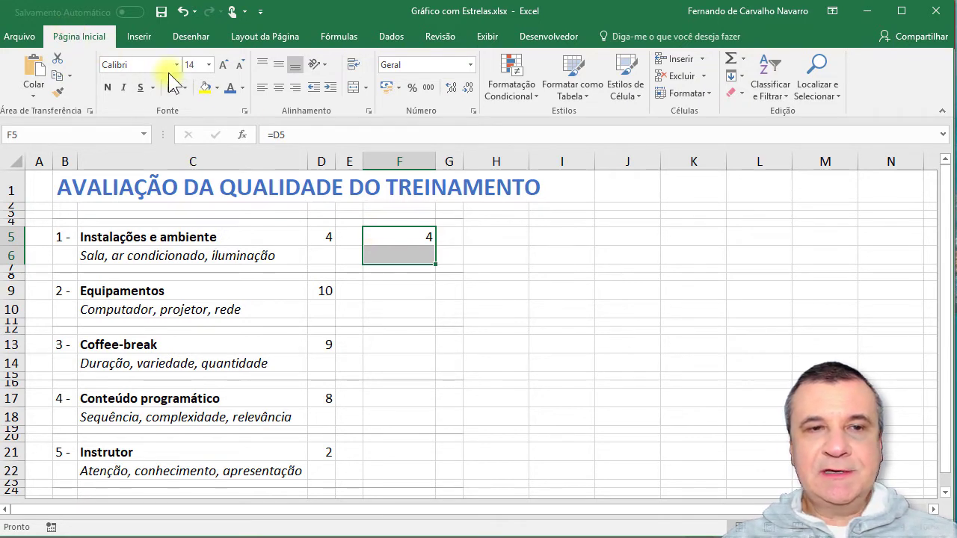
{"action": "left_click", "coordinate": [354, 88]}
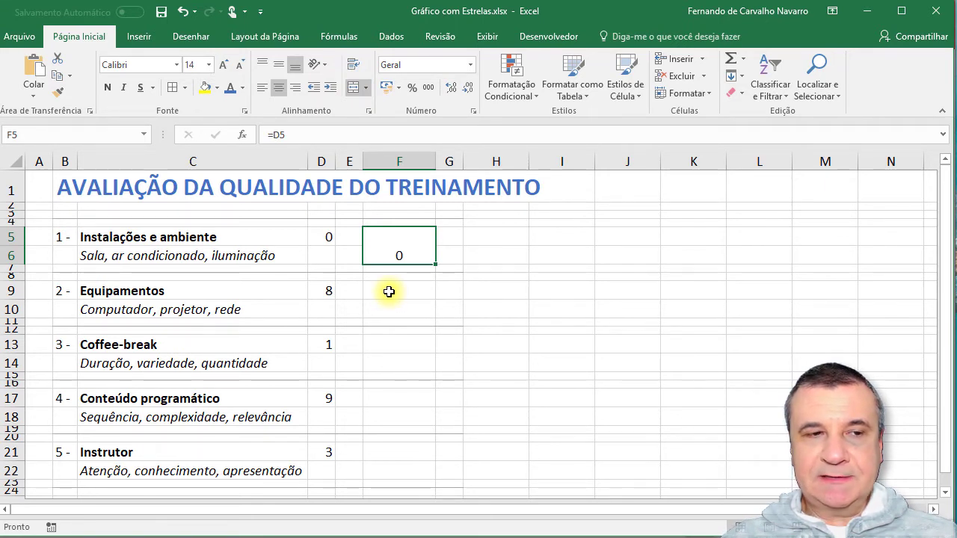
Repeat the merge and center on F9:F10, F13:F14, F17:F18 and F21:F22 for the remaining four items
{"action": "left_click_drag", "start_coordinate": [389, 292], "coordinate": [387, 304]}
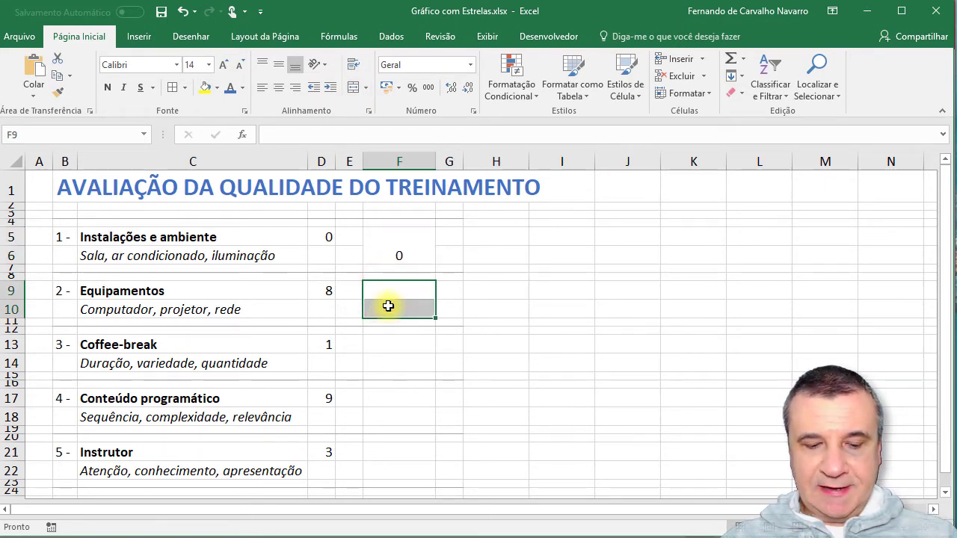
{"action": "key", "text": "F4"}
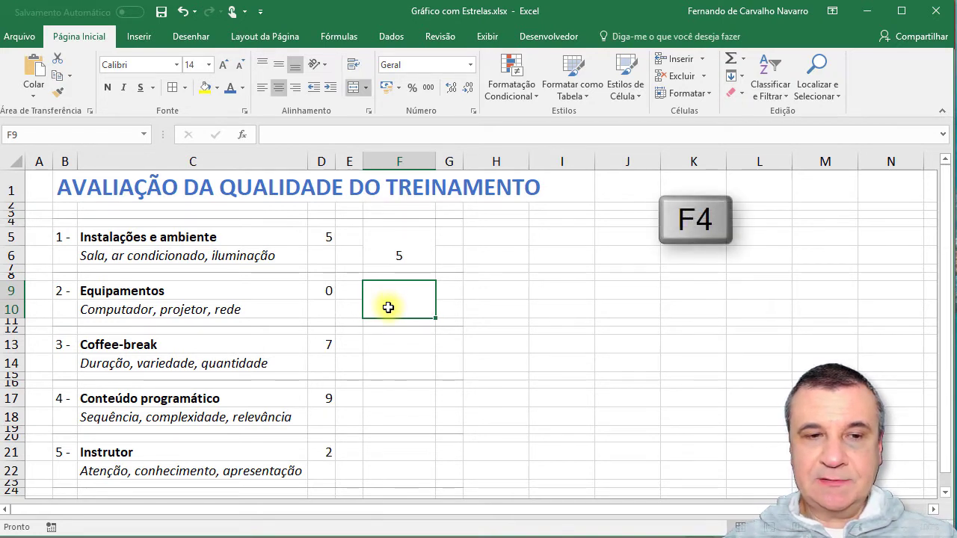
{"action": "left_click_drag", "start_coordinate": [386, 344], "coordinate": [391, 412]}
{"action": "key", "text": "F4"}
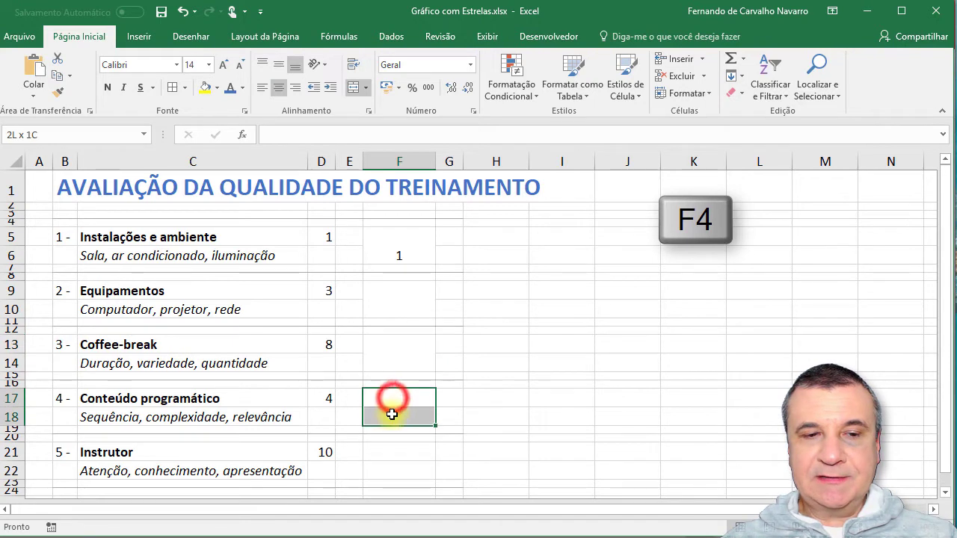
{"action": "key", "text": "F4"}
{"action": "left_click_drag", "start_coordinate": [387, 454], "coordinate": [431, 458]}
{"action": "key", "text": "F4"}
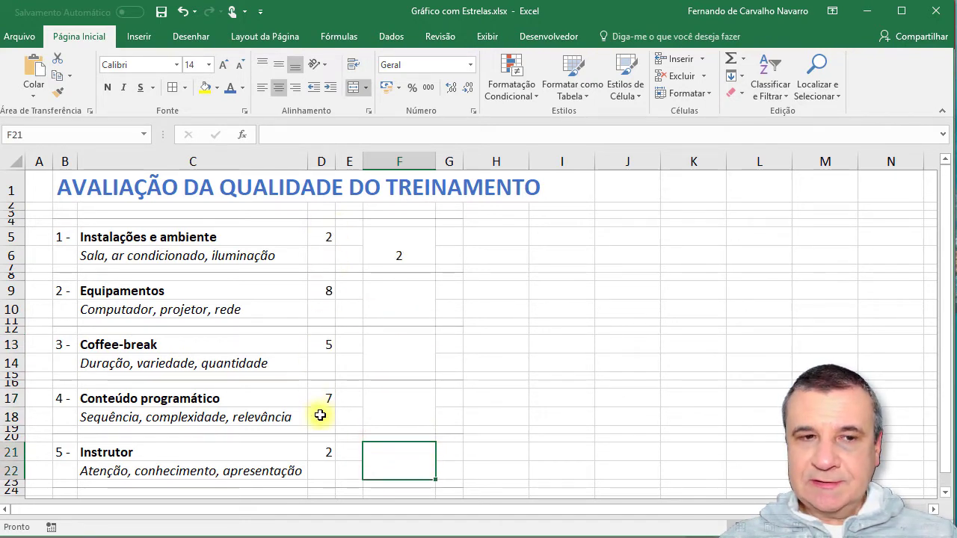
Examine the random score formula in D5 and recalculate the sheet to see how the scores respond
{"action": "left_click", "coordinate": [326, 237]}
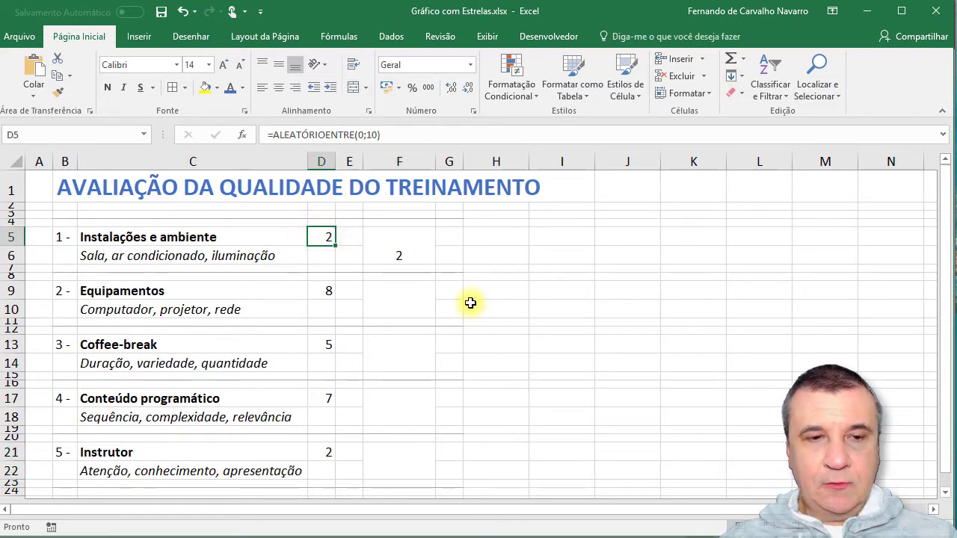
{"action": "key", "text": "F2"}
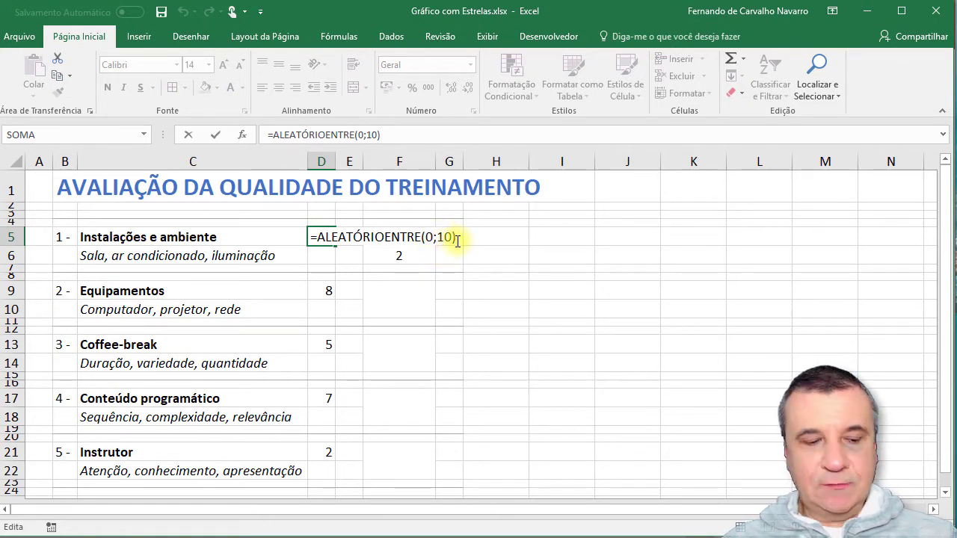
{"action": "key", "text": "ctrl+Return"}
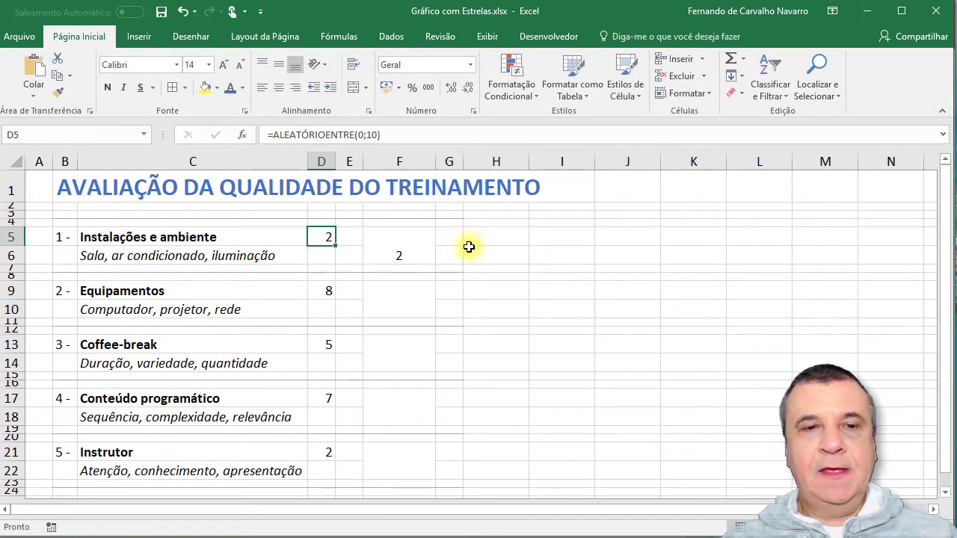
{"action": "left_click", "coordinate": [567, 237]}
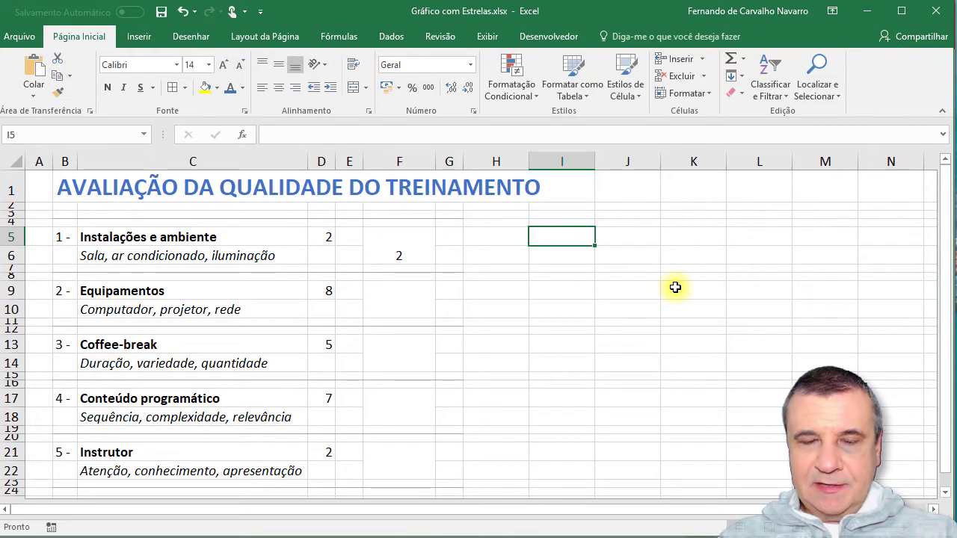
{"action": "key", "text": "F9"}
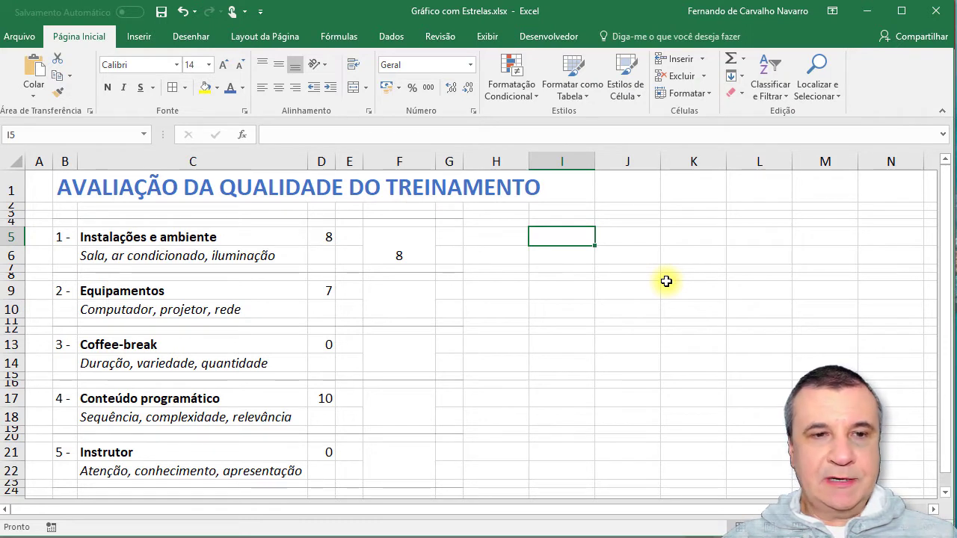
Apply an orange solid-fill data bar to the merged cell F5:F6
{"action": "left_click", "coordinate": [395, 240]}
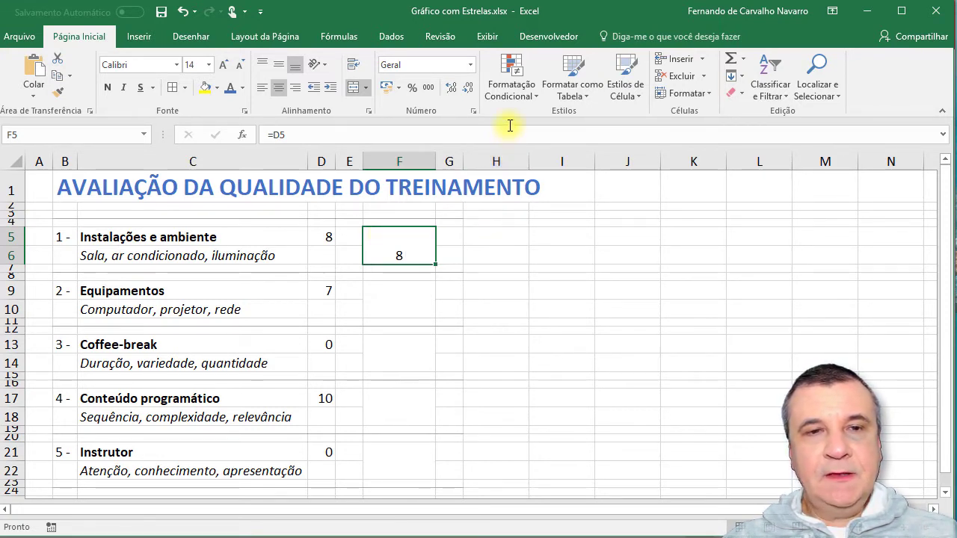
{"action": "left_click", "coordinate": [515, 84]}
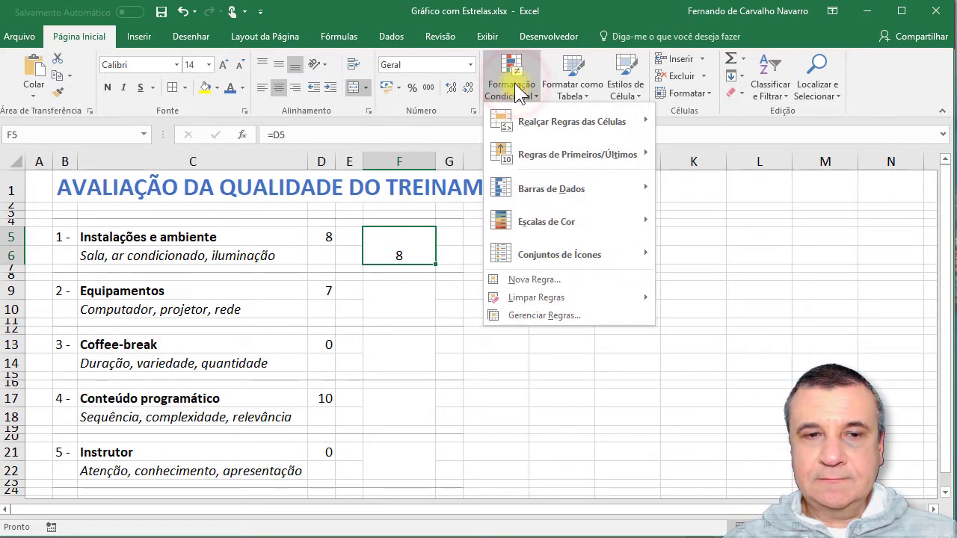
{"action": "mouse_move", "coordinate": [513, 187]}
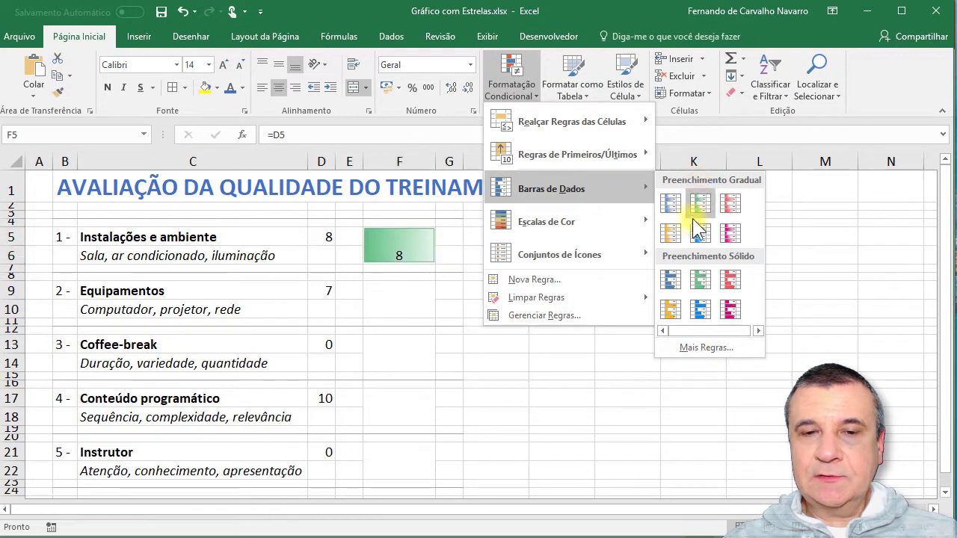
{"action": "left_click", "coordinate": [672, 308]}
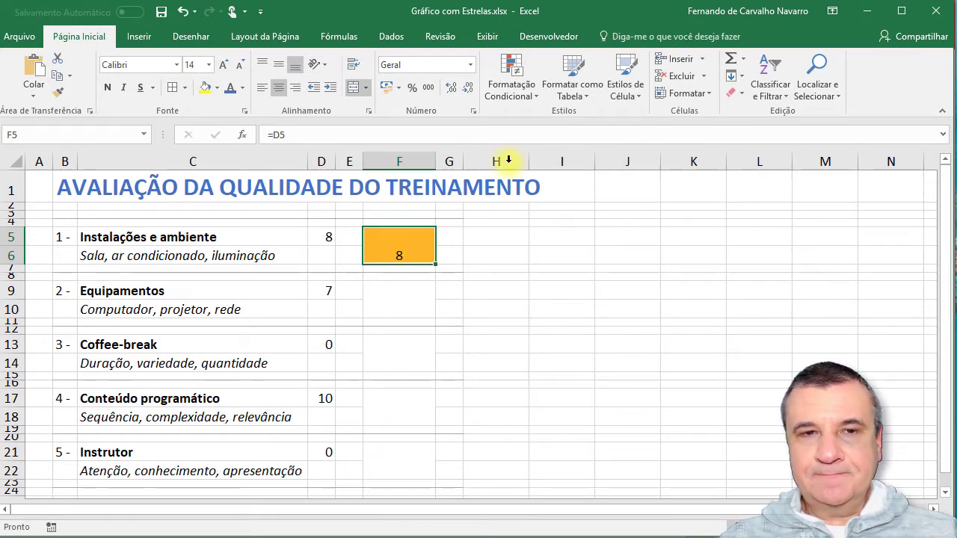
Edit the data bar rule of F5:F6 and turn on Mostrar Barra Somente to hide the number
{"action": "left_click", "coordinate": [522, 91]}
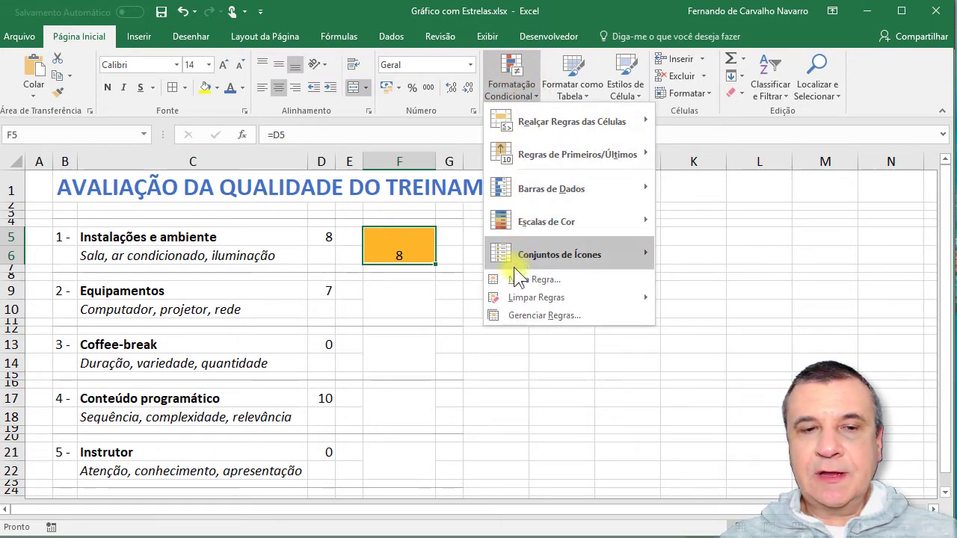
{"action": "left_click", "coordinate": [524, 313]}
{"action": "left_click_drag", "start_coordinate": [616, 357], "coordinate": [495, 260]}
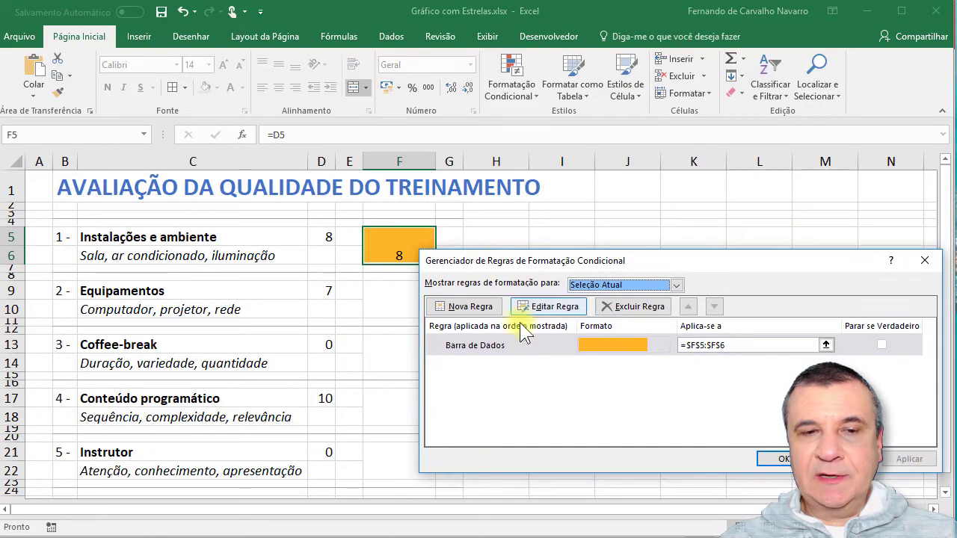
{"action": "left_click", "coordinate": [484, 345]}
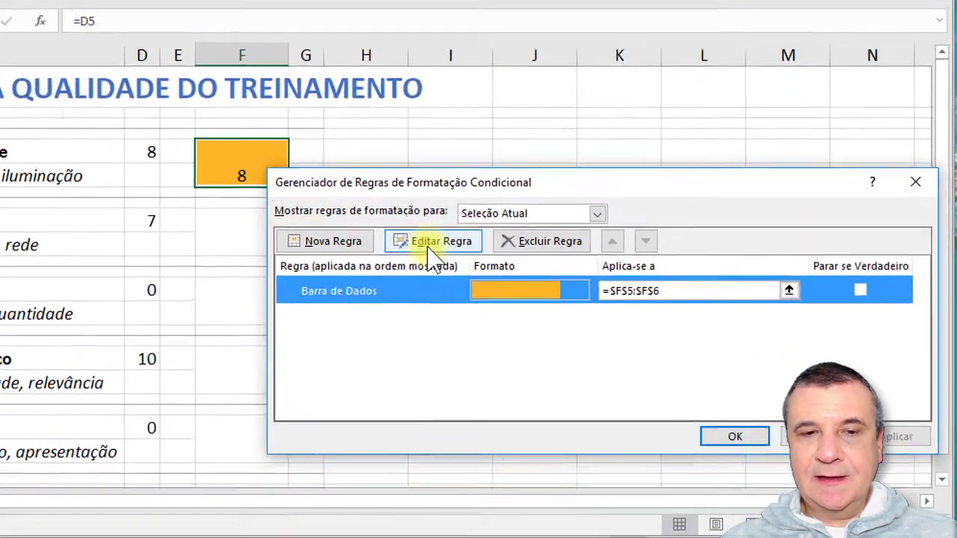
{"action": "left_click", "coordinate": [549, 307]}
{"action": "left_click_drag", "start_coordinate": [396, 15], "coordinate": [372, 0]}
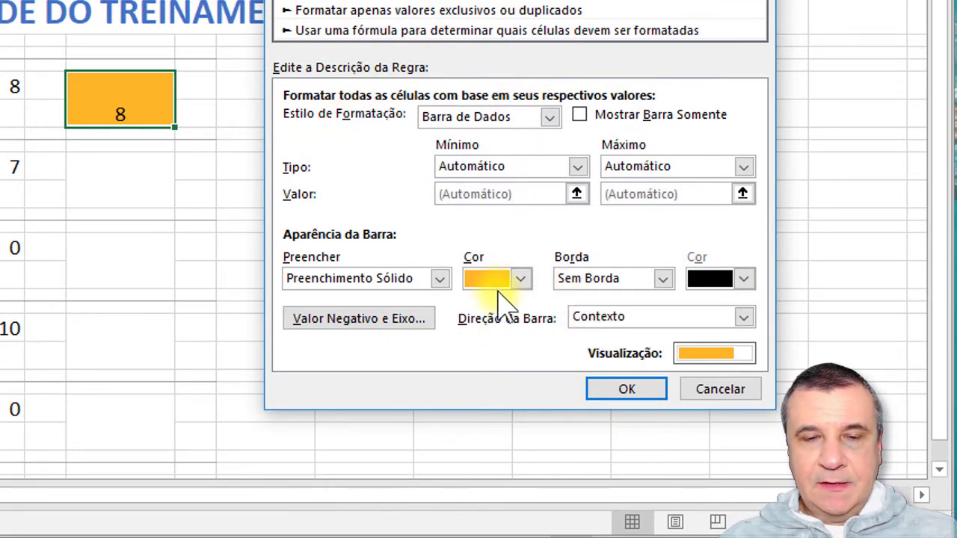
{"action": "left_click", "coordinate": [577, 117]}
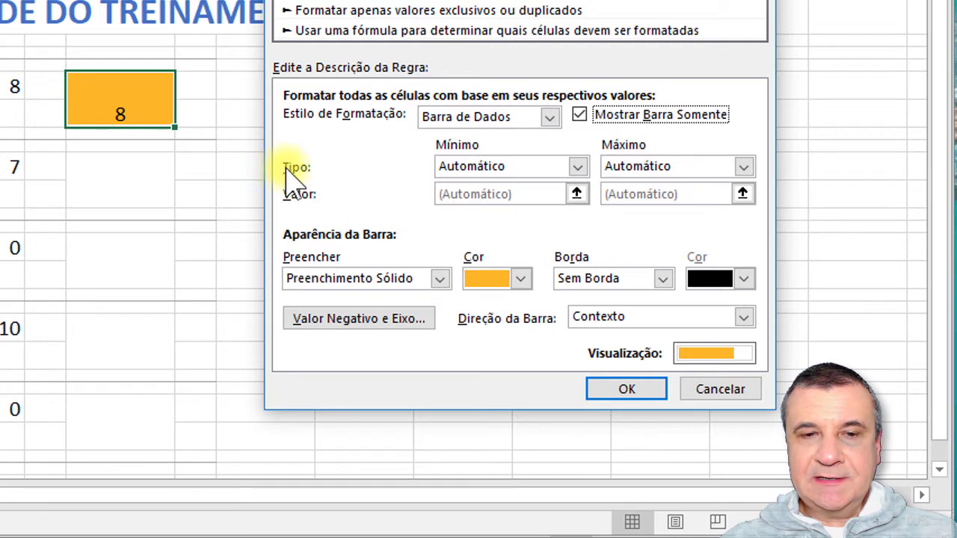
Set both the minimum and maximum types of the data bar to Número, with values 0 and 10
{"action": "left_click", "coordinate": [579, 167]}
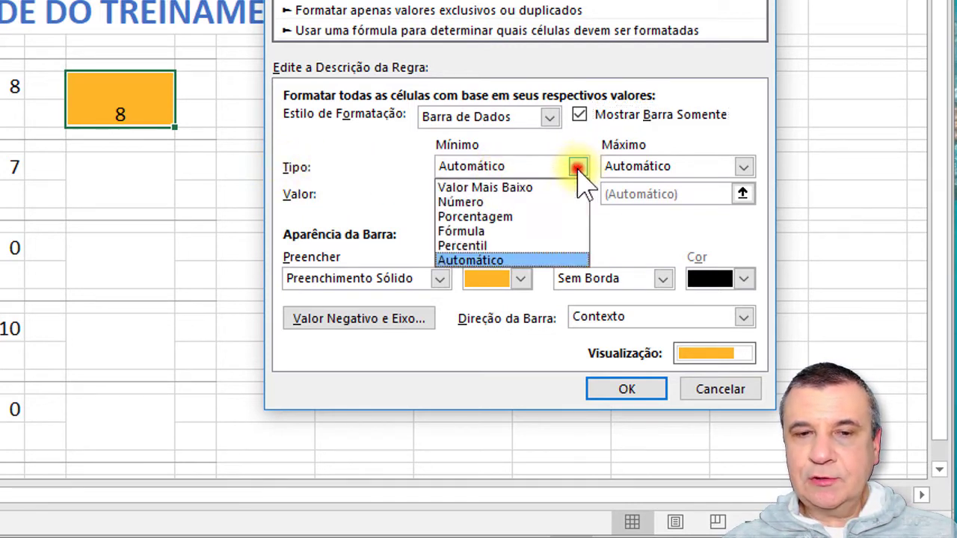
{"action": "left_click", "coordinate": [465, 201]}
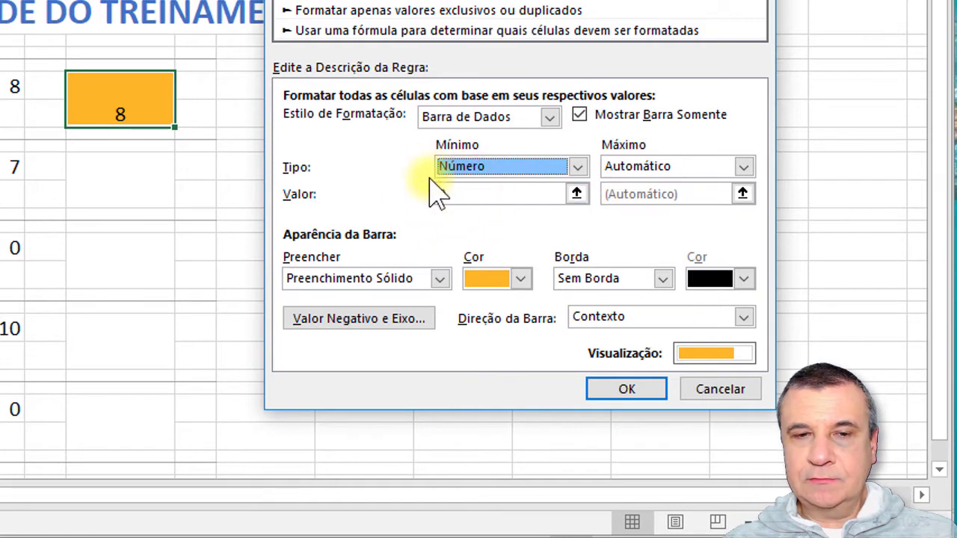
{"action": "left_click", "coordinate": [653, 166]}
{"action": "left_click", "coordinate": [635, 201]}
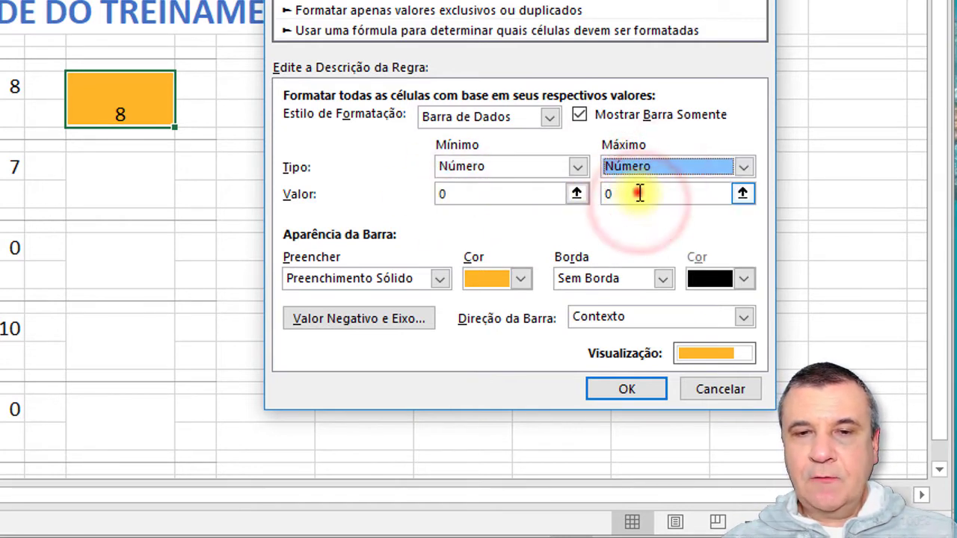
{"action": "left_click", "coordinate": [640, 193]}
{"action": "key", "text": "BackSpace"}
{"action": "type", "text": "10"}
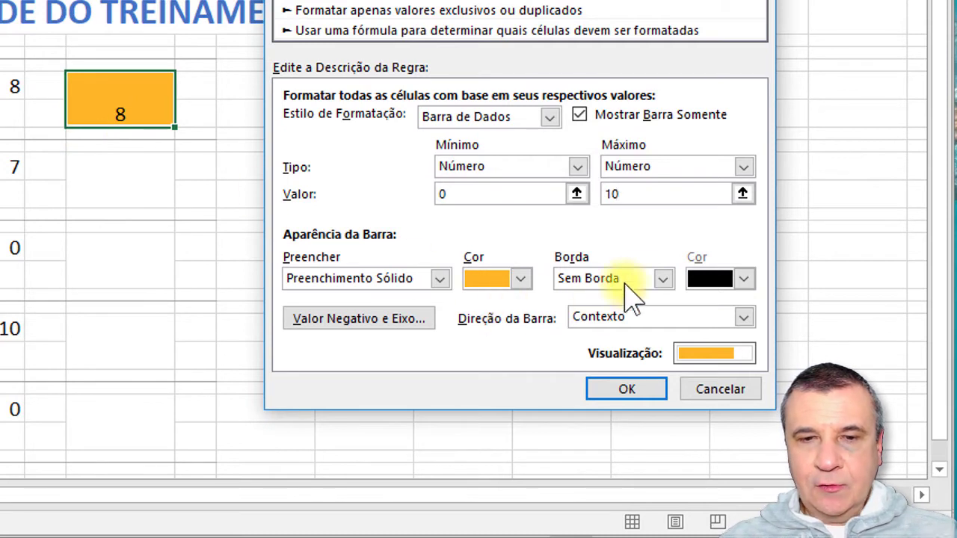
Give the data bar a solid white border and apply the edited rule to F5:F6
{"action": "left_click", "coordinate": [663, 279]}
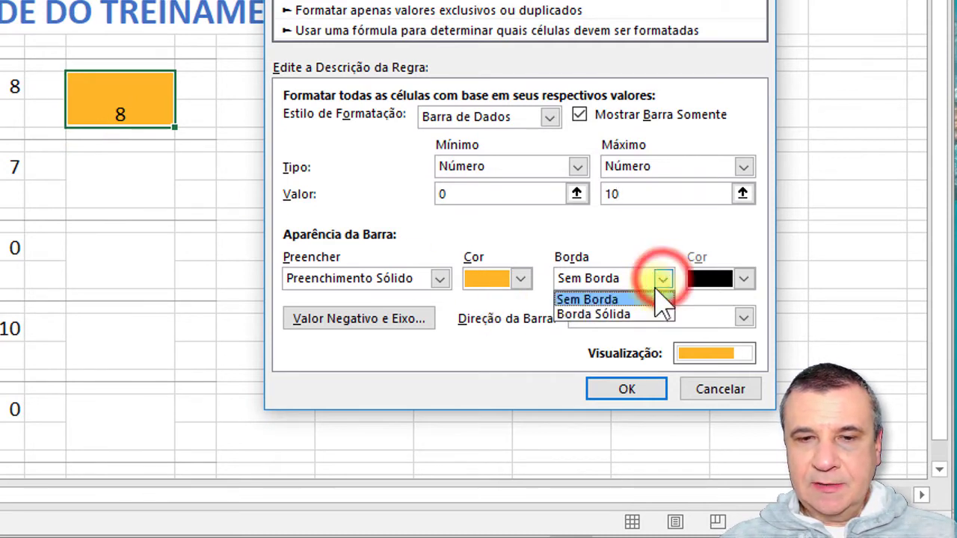
{"action": "left_click", "coordinate": [575, 314]}
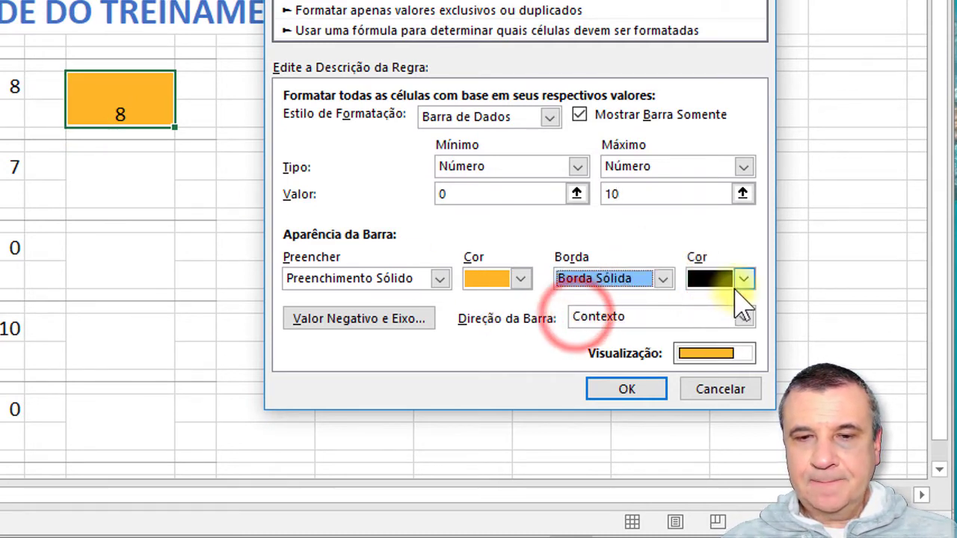
{"action": "left_click", "coordinate": [743, 278]}
{"action": "left_click", "coordinate": [697, 327]}
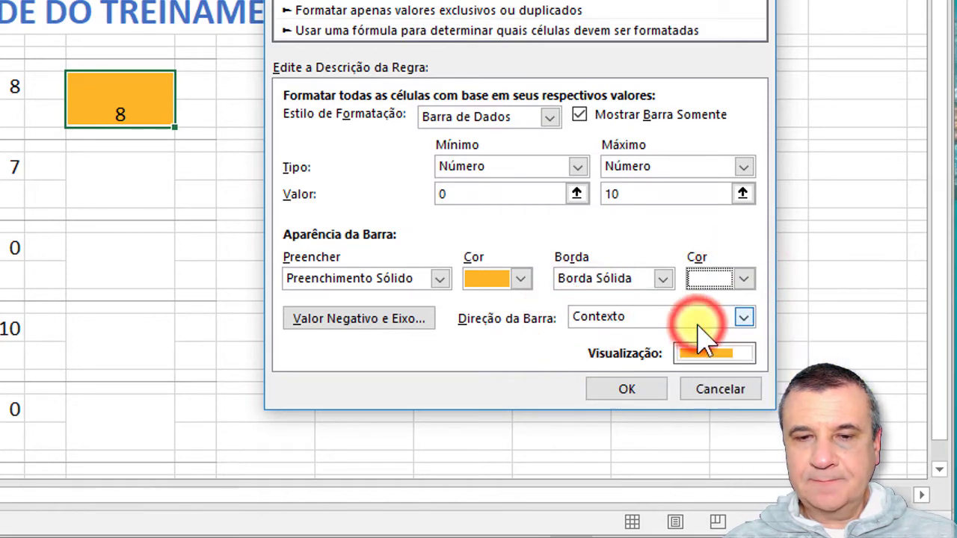
{"action": "left_click", "coordinate": [646, 394]}
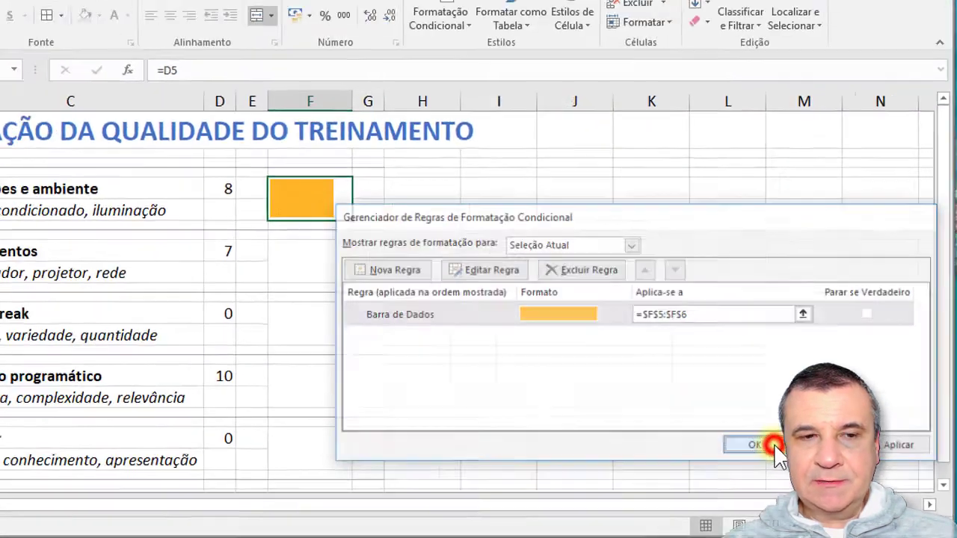
{"action": "left_click", "coordinate": [729, 430]}
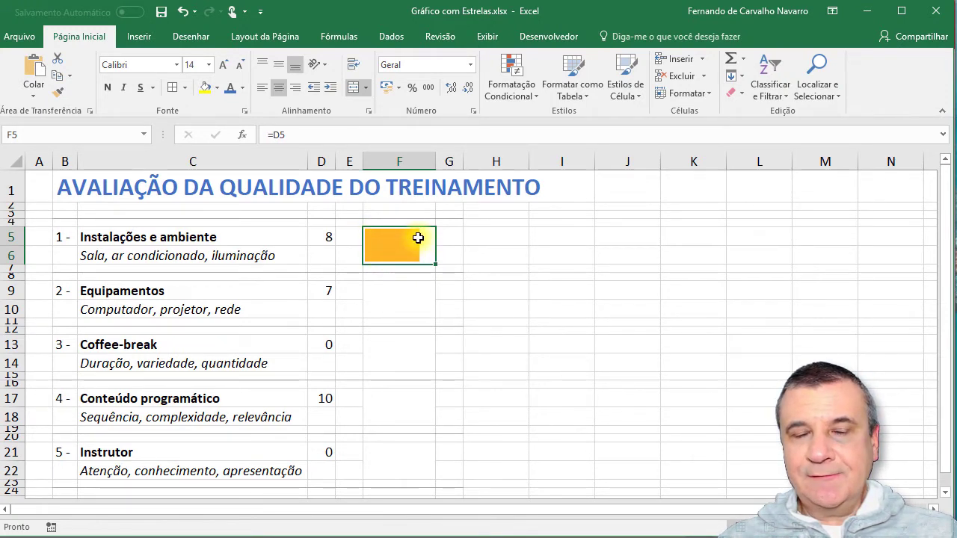
Widen column F well past its original width, and reduce it slightly to adjust the data bar's length
{"action": "left_click_drag", "start_coordinate": [435, 163], "coordinate": [506, 162]}
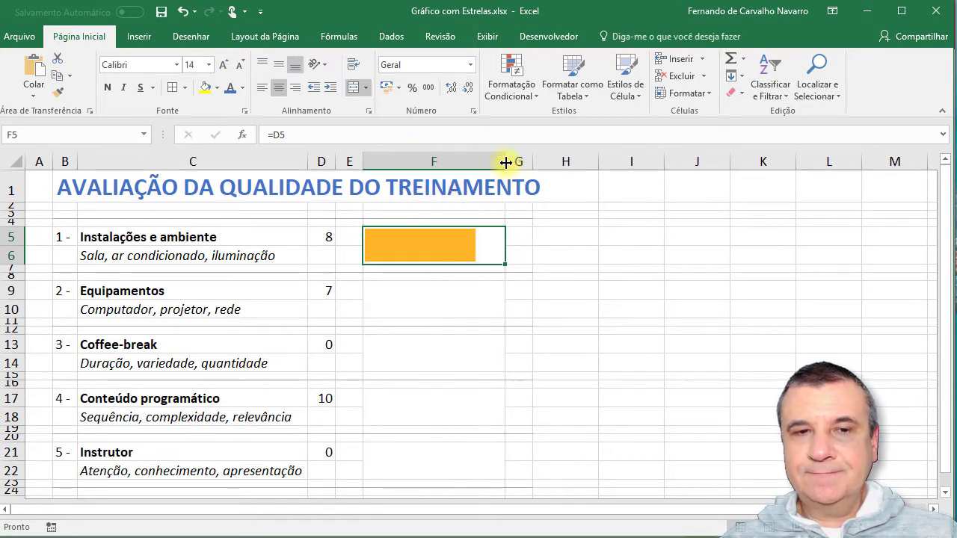
{"action": "left_click_drag", "start_coordinate": [505, 162], "coordinate": [473, 155]}
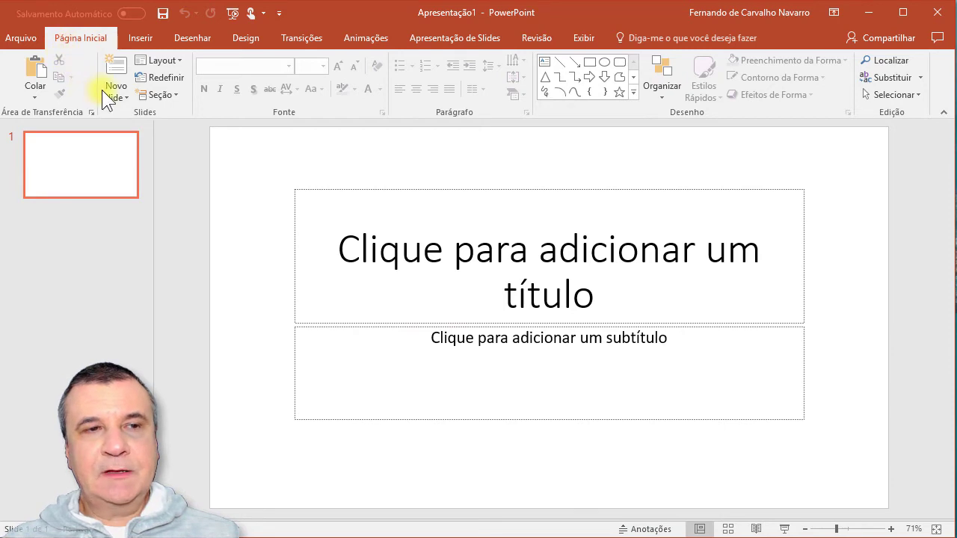
Change the slide's layout to Em branco and give its background a solid light blue fill
{"action": "left_click", "coordinate": [161, 62]}
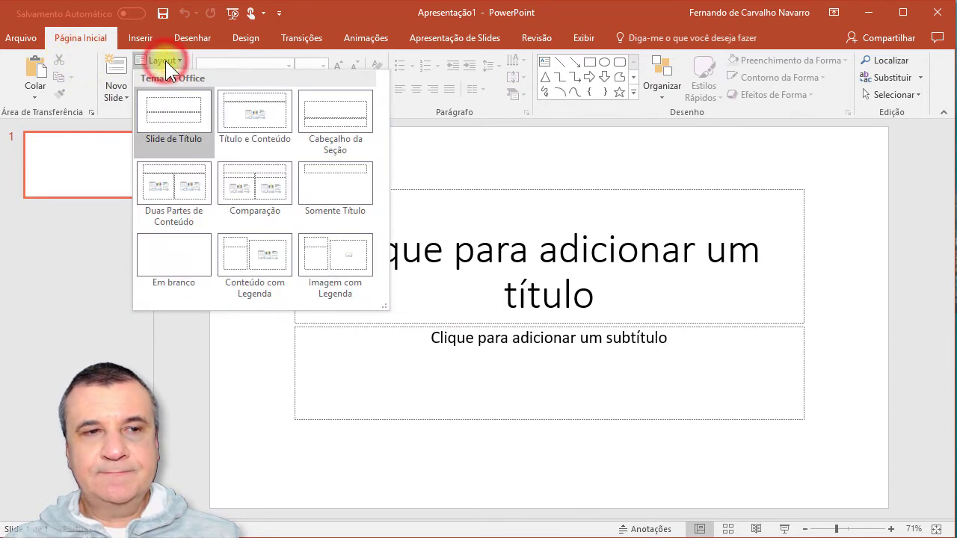
{"action": "left_click", "coordinate": [173, 263]}
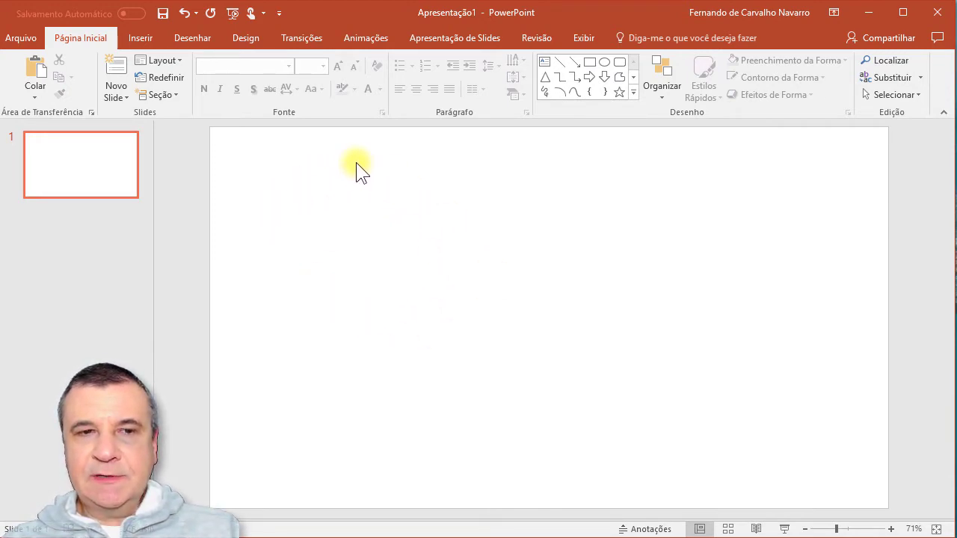
{"action": "right_click", "coordinate": [330, 180]}
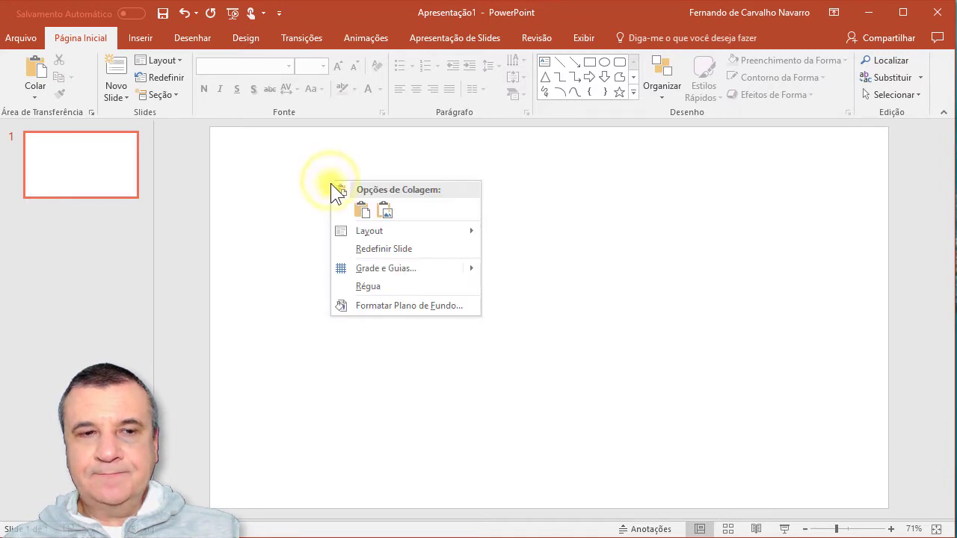
{"action": "left_click", "coordinate": [427, 305]}
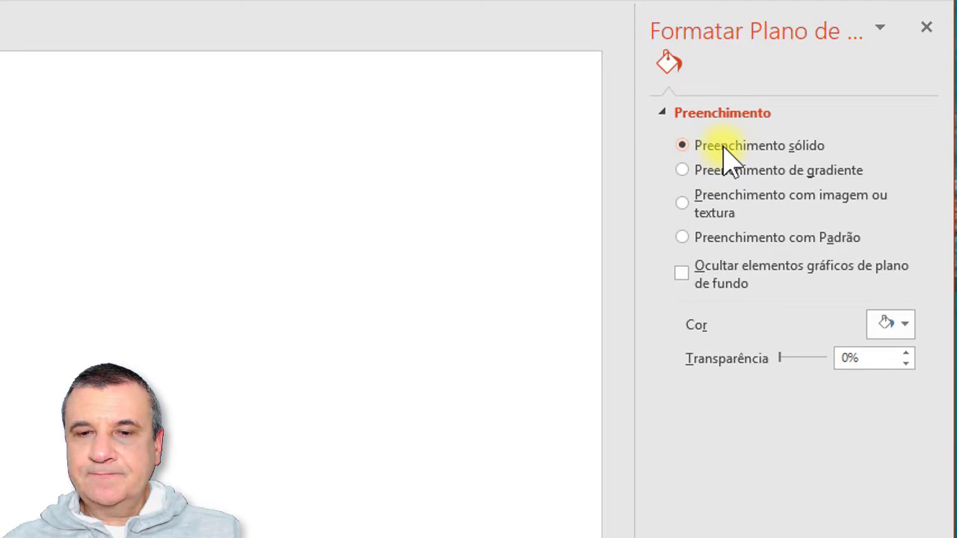
{"action": "left_click", "coordinate": [905, 324]}
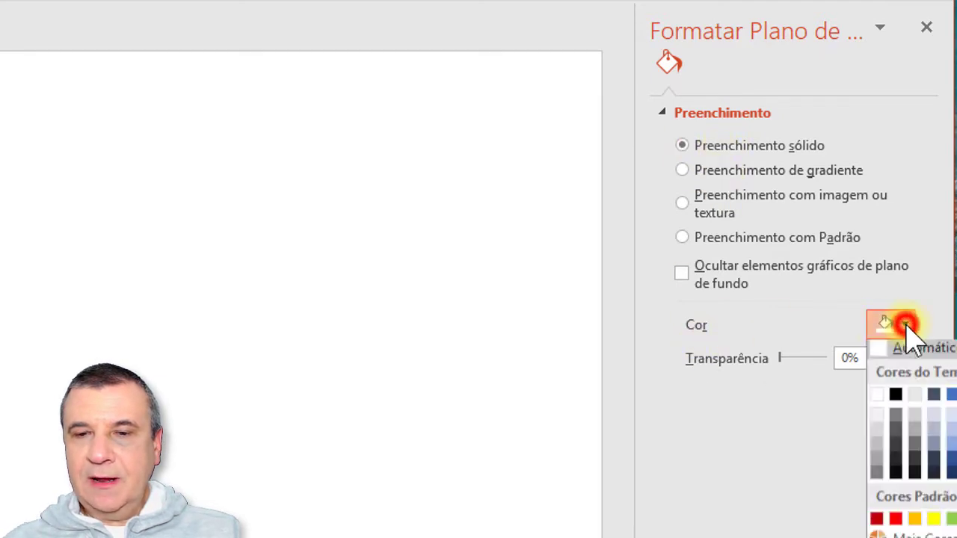
{"action": "left_click", "coordinate": [952, 423]}
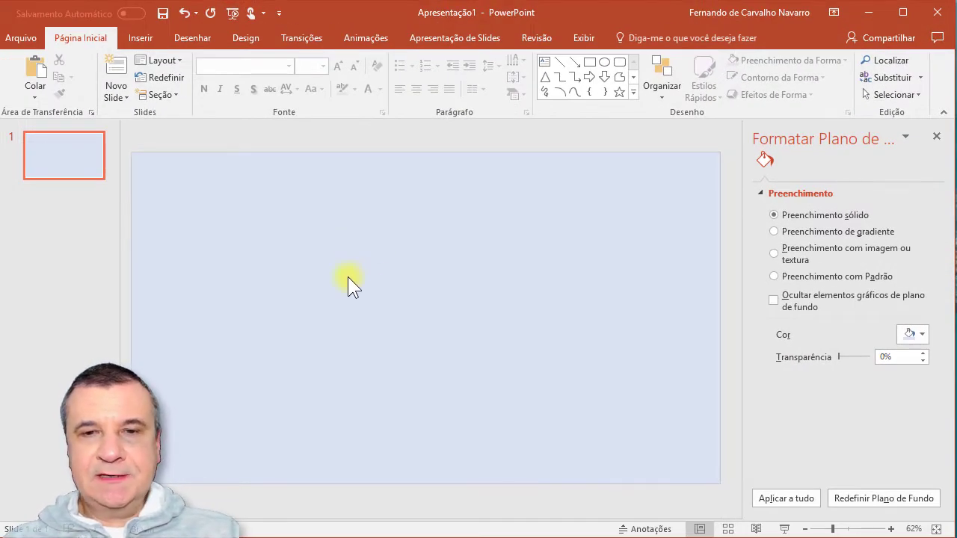
{"action": "left_click", "coordinate": [936, 138]}
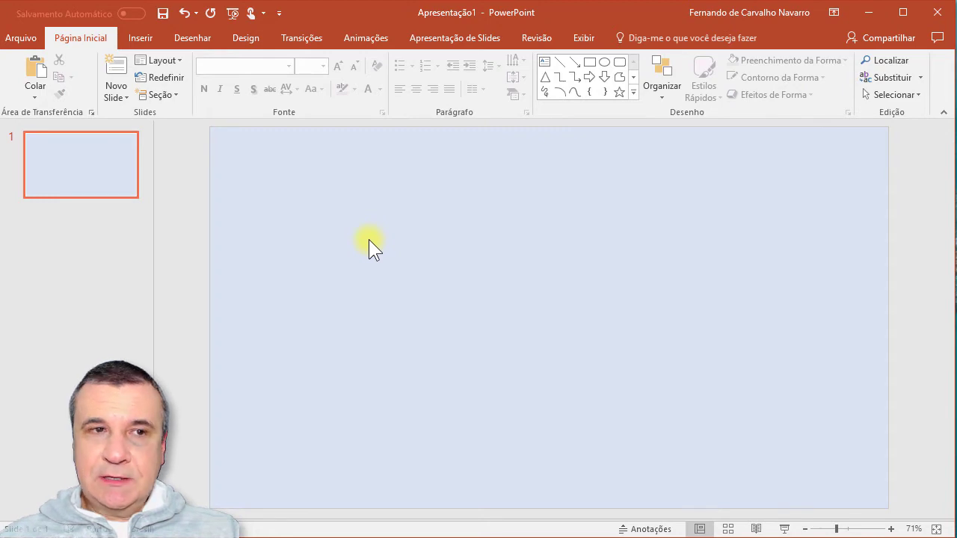
Open the gallery of shapes available for insertion on the blank slide
{"action": "left_click", "coordinate": [138, 39]}
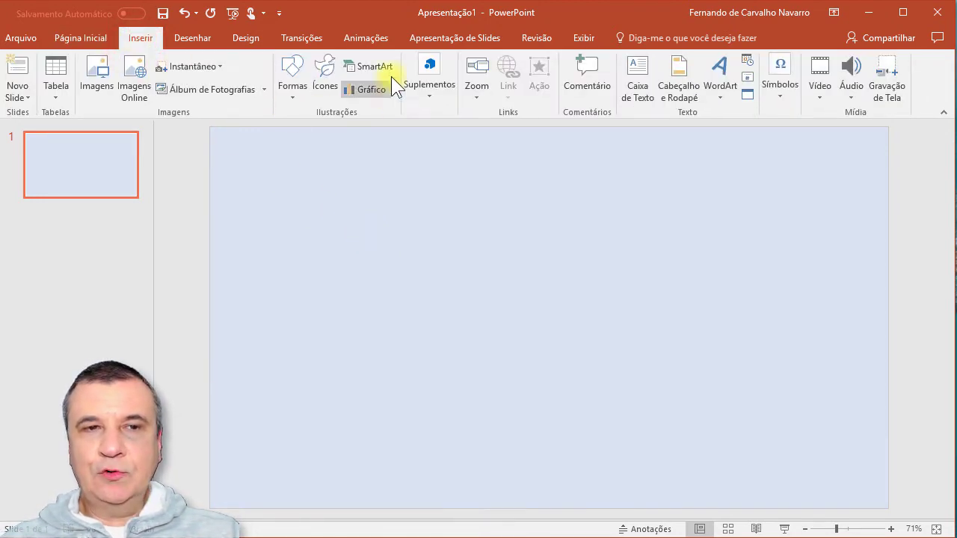
{"action": "left_click", "coordinate": [293, 77]}
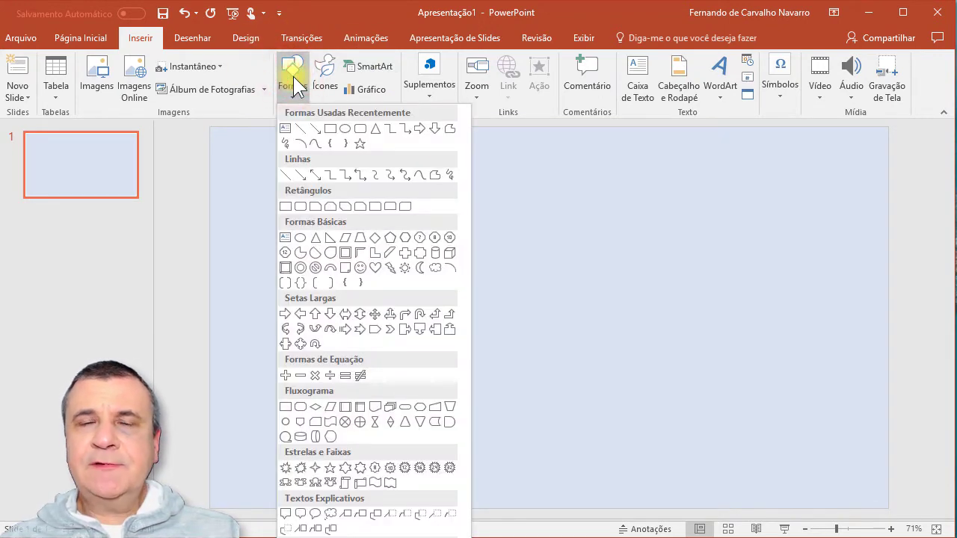
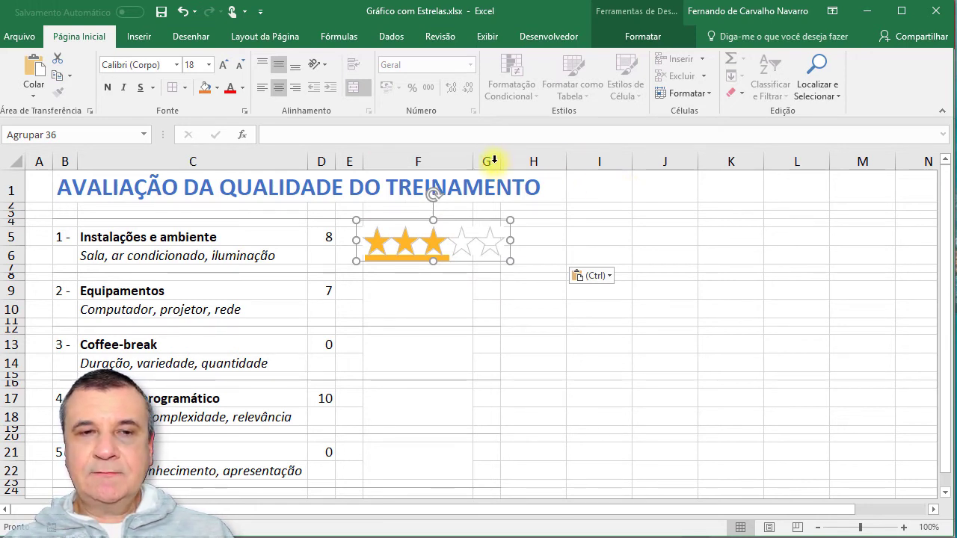
Try widening column F beneath the pasted star group in the Excel workbook, and undo the change
{"action": "left_click_drag", "start_coordinate": [474, 162], "coordinate": [528, 159]}
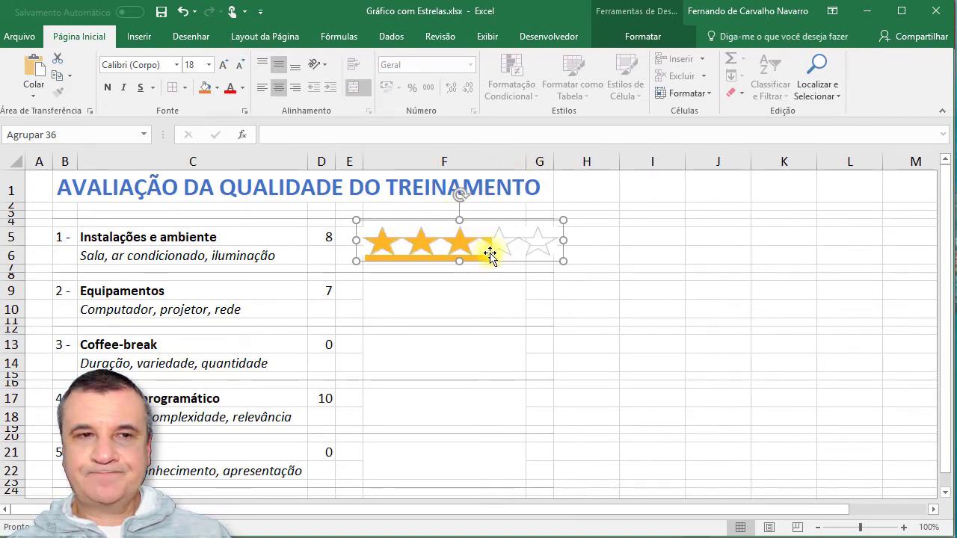
{"action": "left_click", "coordinate": [183, 12]}
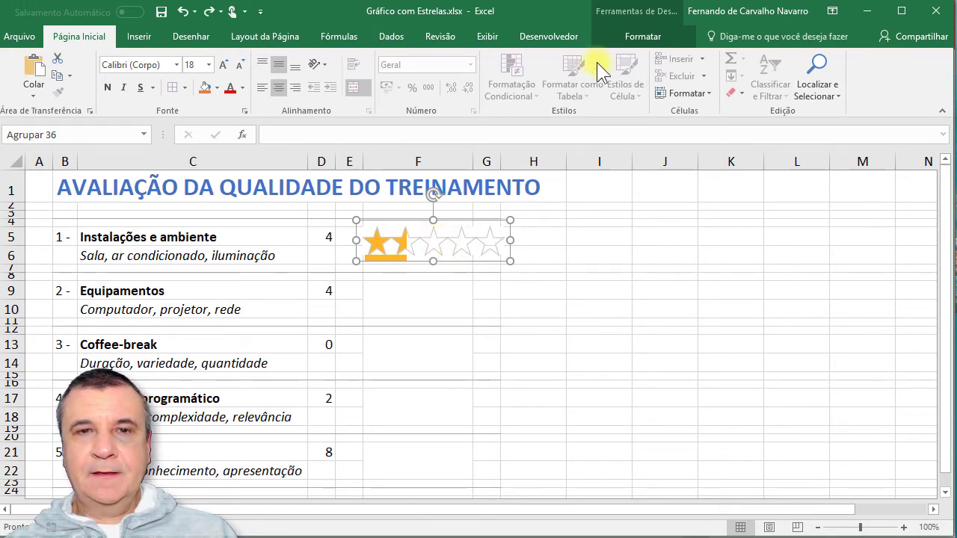
Open the star group's size and property settings, try stretching it freely to about 7,75 × 4,34 cm, and undo the resize
{"action": "left_click", "coordinate": [641, 37]}
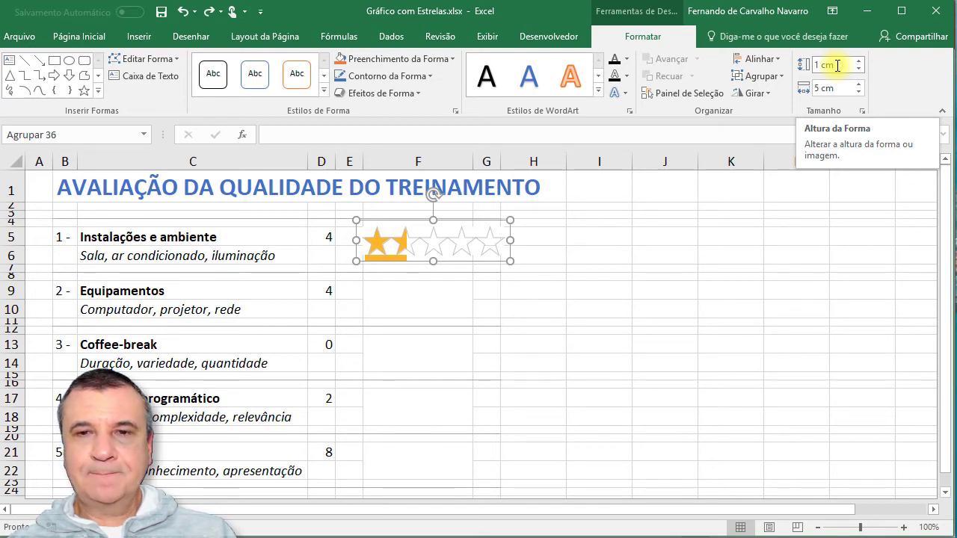
{"action": "left_click", "coordinate": [862, 110]}
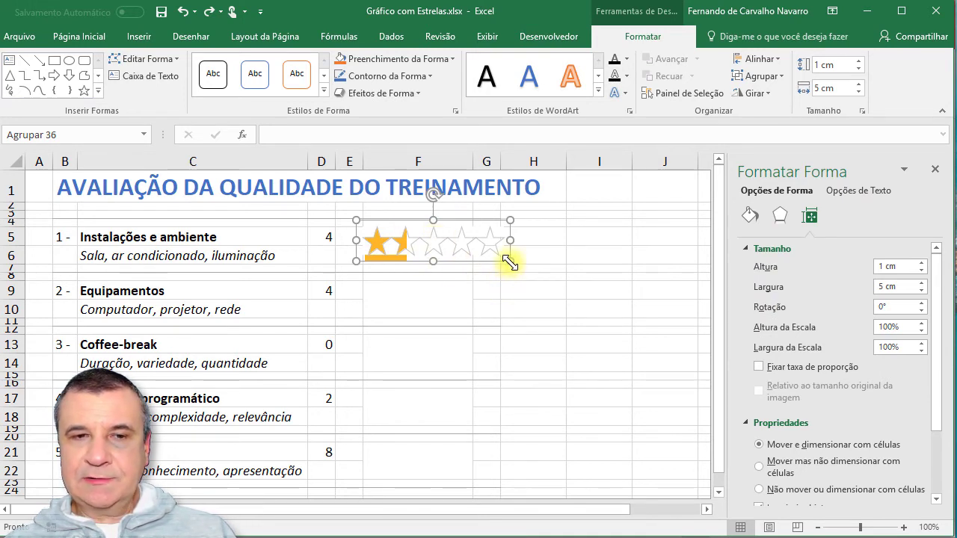
{"action": "left_click_drag", "start_coordinate": [509, 263], "coordinate": [622, 371]}
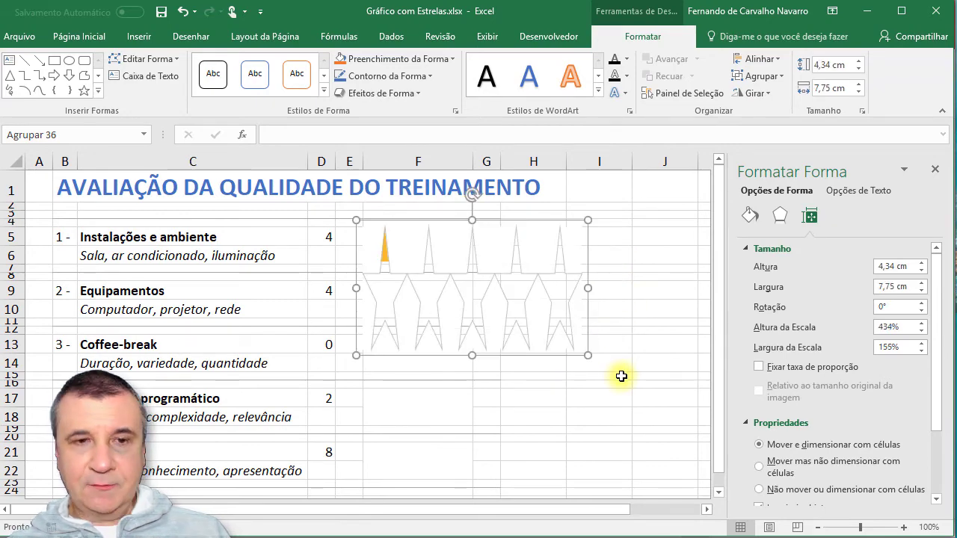
{"action": "key", "text": "ctrl+z"}
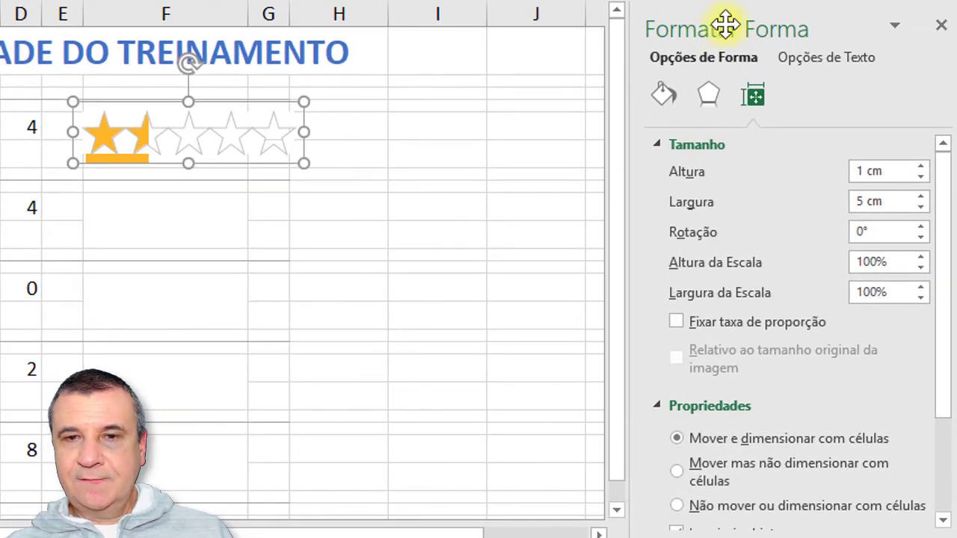
Turn on Fixar taxa de proporção for the star group, test it by enlarging the group, and undo the enlargement
{"action": "left_click", "coordinate": [676, 322]}
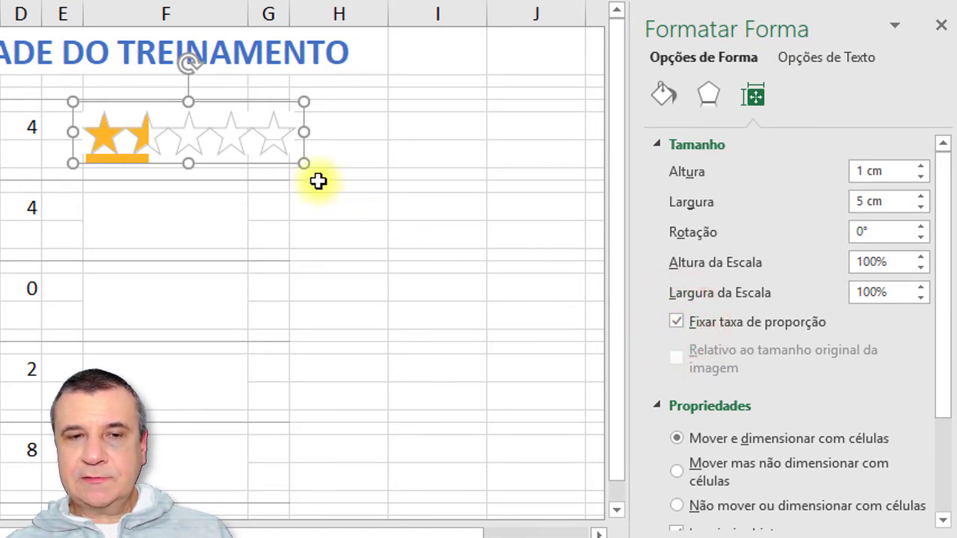
{"action": "left_click_drag", "start_coordinate": [307, 165], "coordinate": [383, 193]}
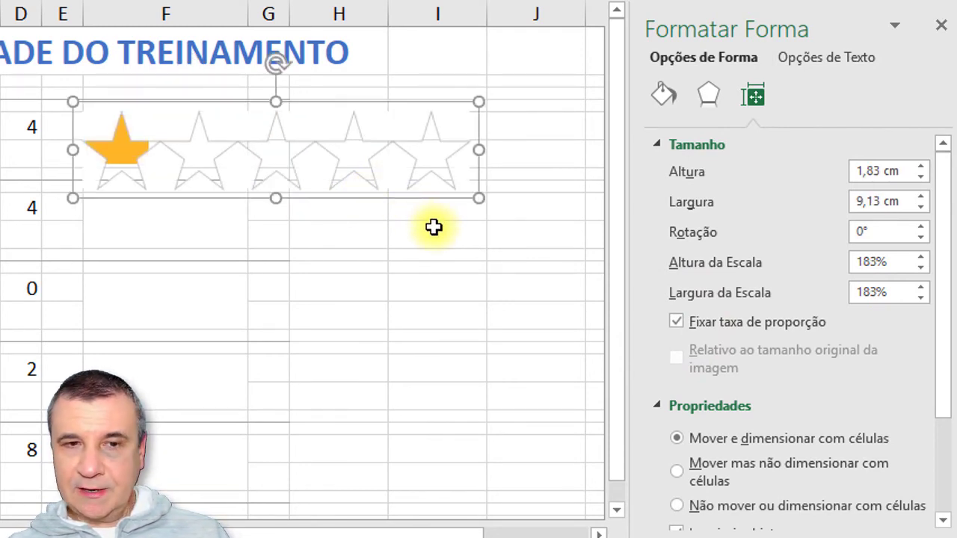
{"action": "key", "text": "ctrl+z"}
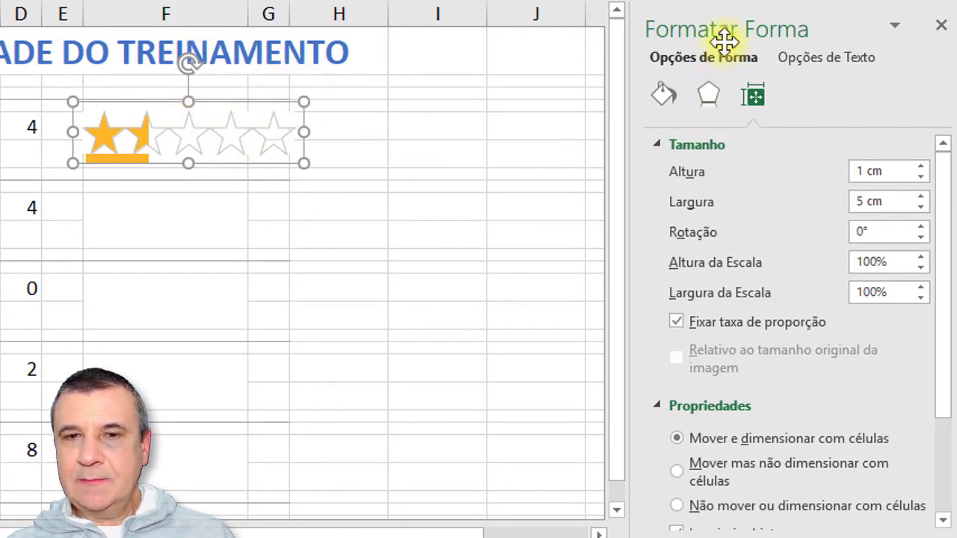
Set the star group's property to Mover mas não dimensionar com células and close its format settings
{"action": "left_click_drag", "start_coordinate": [945, 211], "coordinate": [947, 332]}
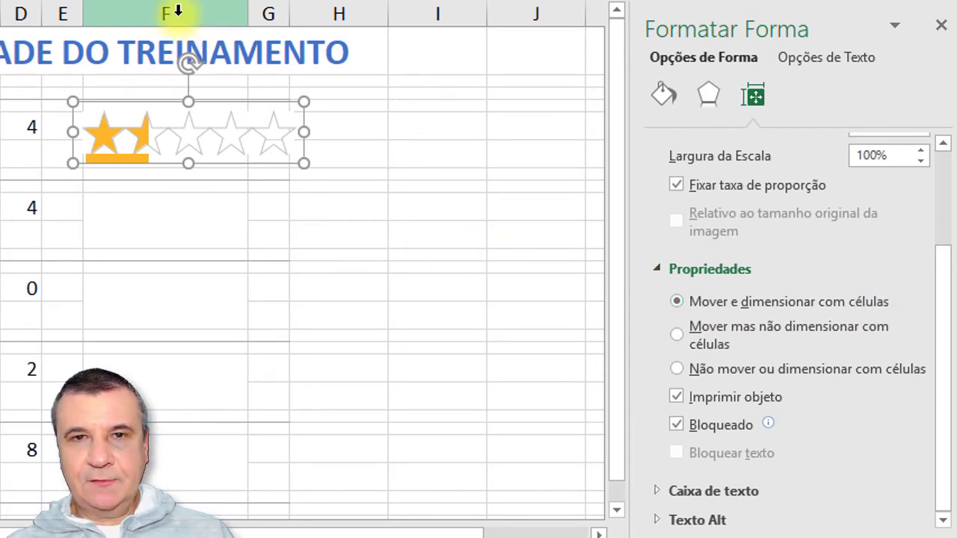
{"action": "left_click", "coordinate": [677, 334]}
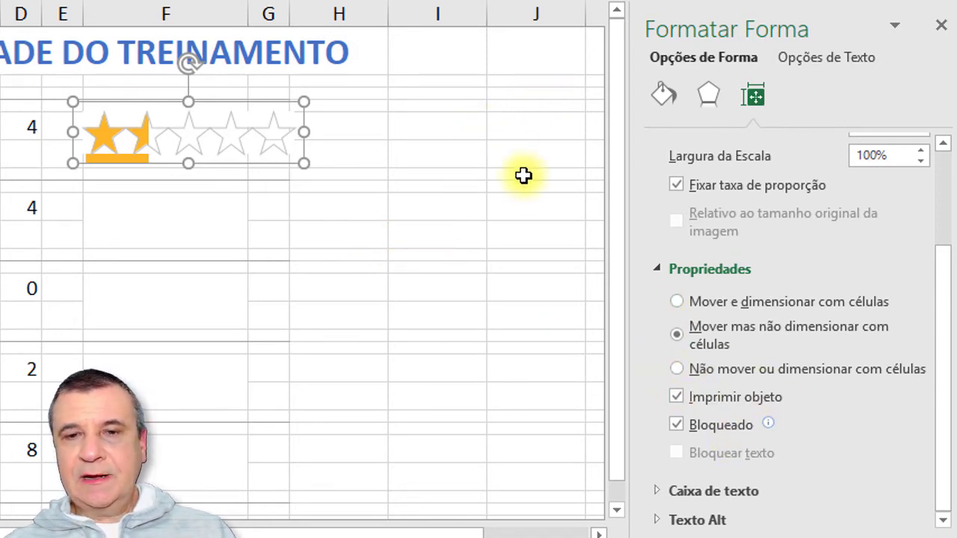
{"action": "left_click_drag", "start_coordinate": [945, 341], "coordinate": [948, 191]}
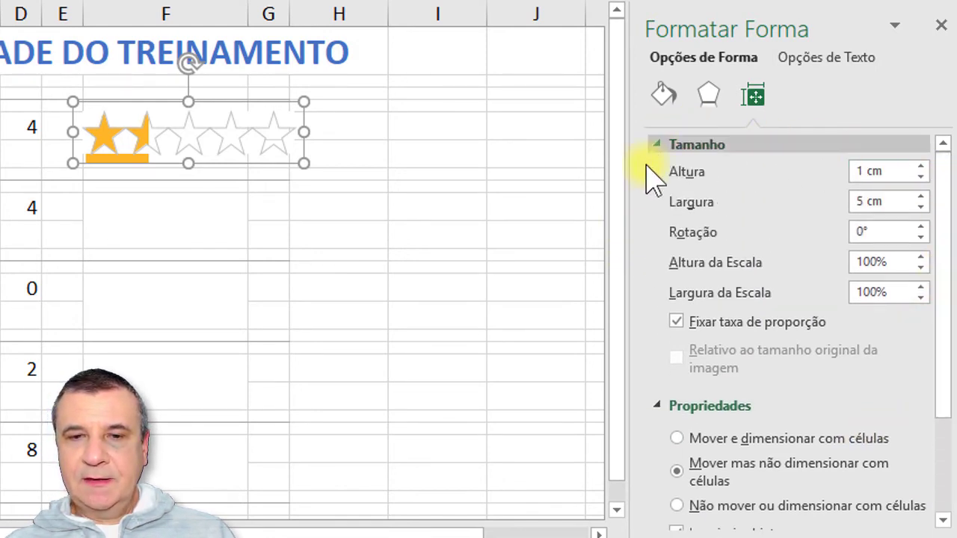
{"action": "left_click_drag", "start_coordinate": [946, 253], "coordinate": [947, 381]}
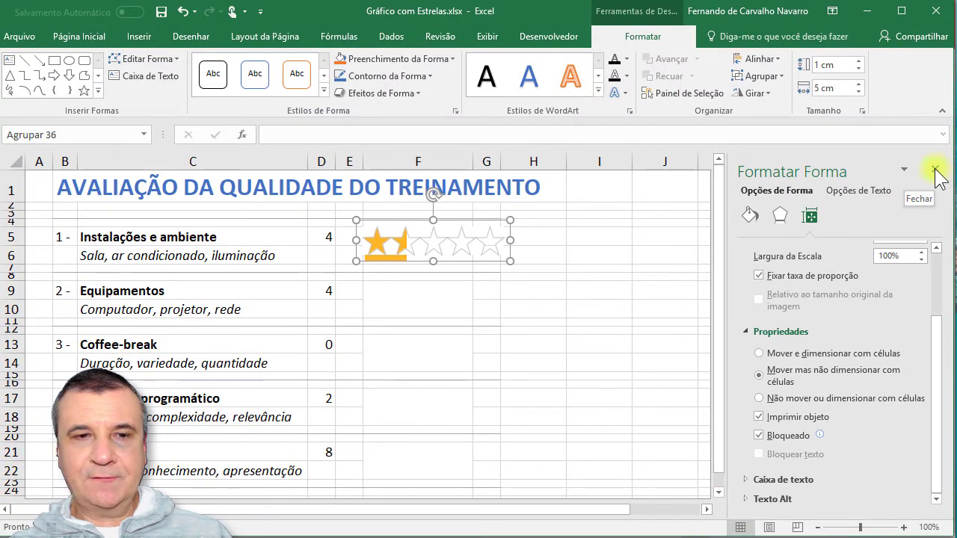
{"action": "left_click", "coordinate": [937, 138]}
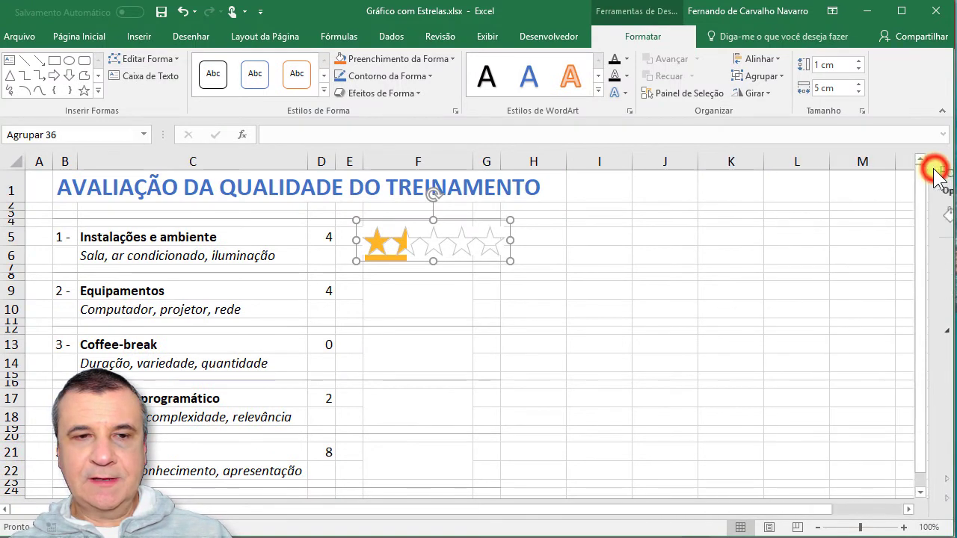
Widen column F and align the star group with the upper-left corner of the data bar in F5:F6
{"action": "left_click_drag", "start_coordinate": [472, 161], "coordinate": [531, 162]}
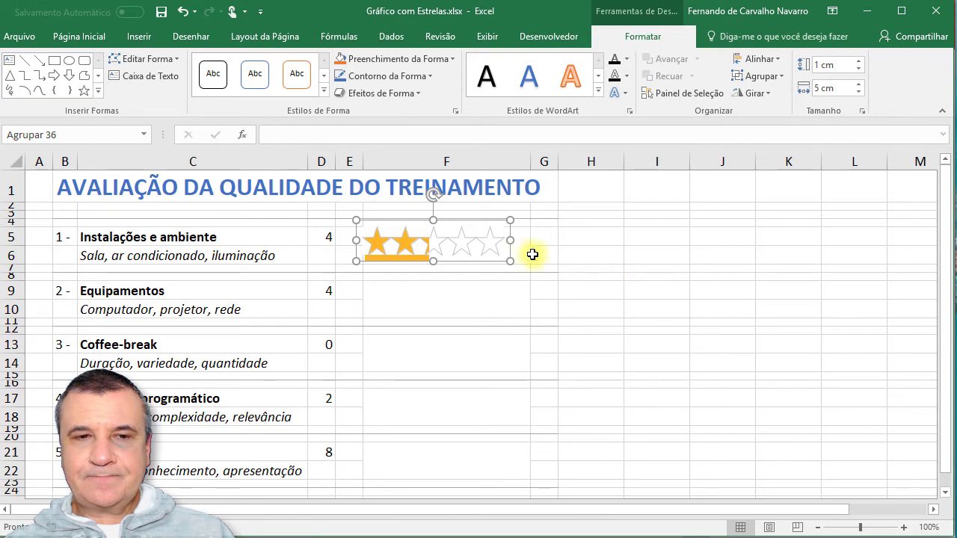
{"action": "mouse_move", "coordinate": [505, 252]}
{"action": "left_mouse_down"}
{"action": "mouse_move", "coordinate": [534, 261]}
{"action": "mouse_move", "coordinate": [509, 243]}
{"action": "mouse_move", "coordinate": [524, 250]}
{"action": "mouse_move", "coordinate": [531, 278]}
{"action": "mouse_move", "coordinate": [517, 244]}
{"action": "mouse_move", "coordinate": [545, 279]}
{"action": "mouse_move", "coordinate": [541, 252]}
{"action": "mouse_move", "coordinate": [509, 254]}
{"action": "left_mouse_up"}
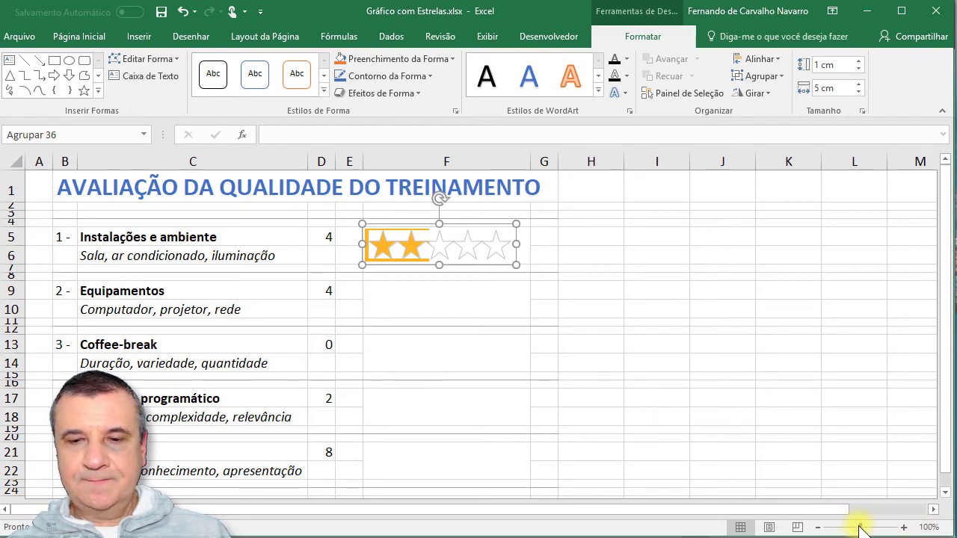
{"action": "left_click_drag", "start_coordinate": [860, 528], "coordinate": [903, 529]}
{"action": "left_click_drag", "start_coordinate": [942, 277], "coordinate": [950, 270]}
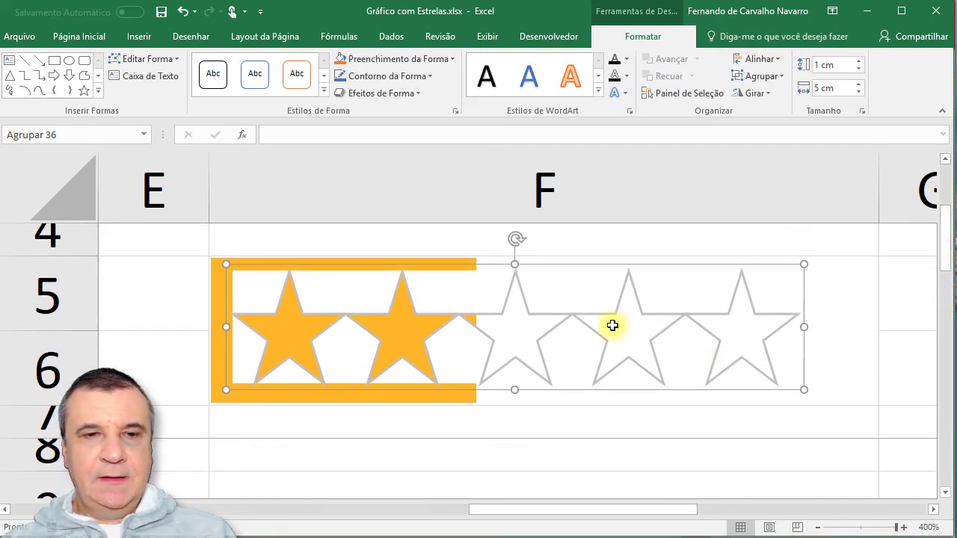
{"action": "left_click_drag", "start_coordinate": [567, 292], "coordinate": [544, 278]}
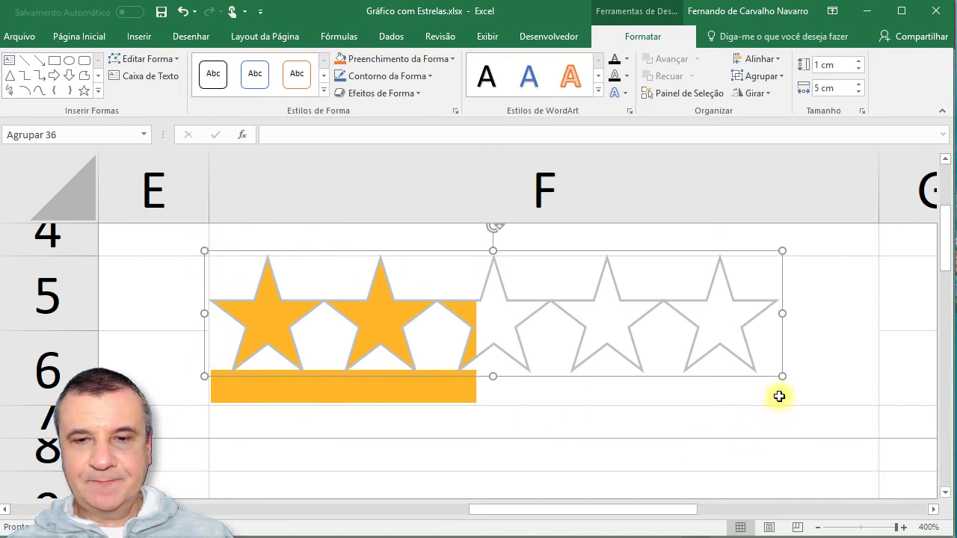
Enlarge the star group proportionally to about 6,56 cm wide and 1,31 cm high, covering the data bar's full height
{"action": "left_click_drag", "start_coordinate": [782, 380], "coordinate": [863, 400]}
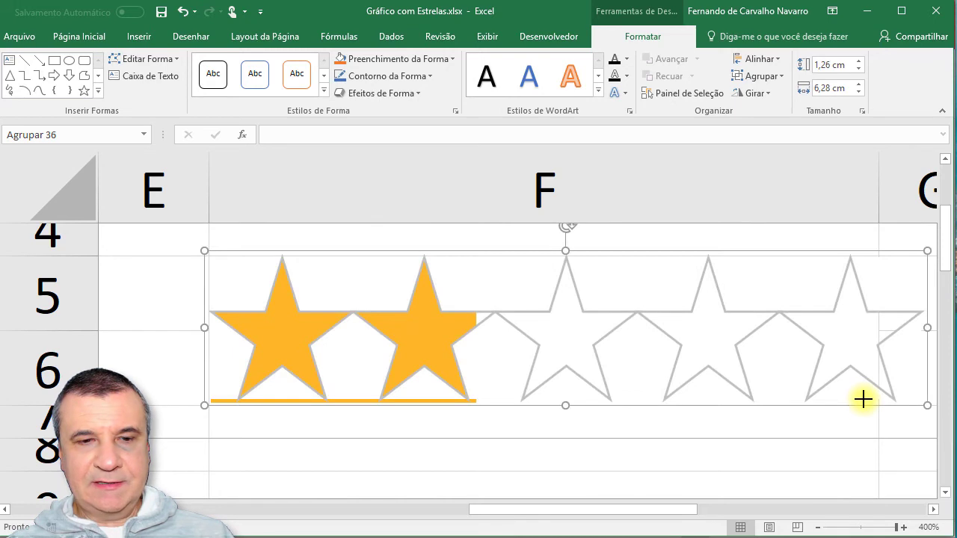
{"action": "left_click", "coordinate": [932, 510]}
{"action": "left_click", "coordinate": [823, 407]}
{"action": "left_click_drag", "start_coordinate": [823, 407], "coordinate": [841, 408]}
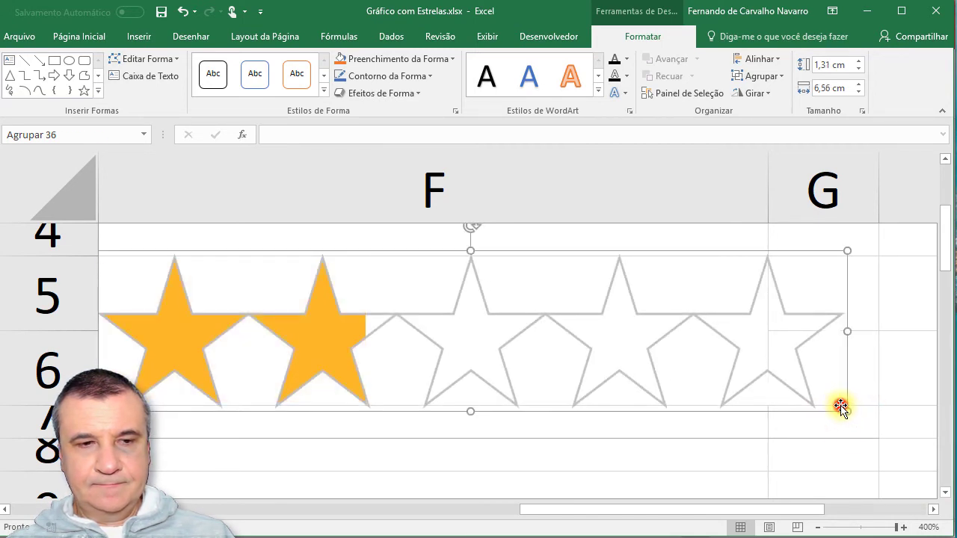
{"action": "left_click", "coordinate": [840, 407]}
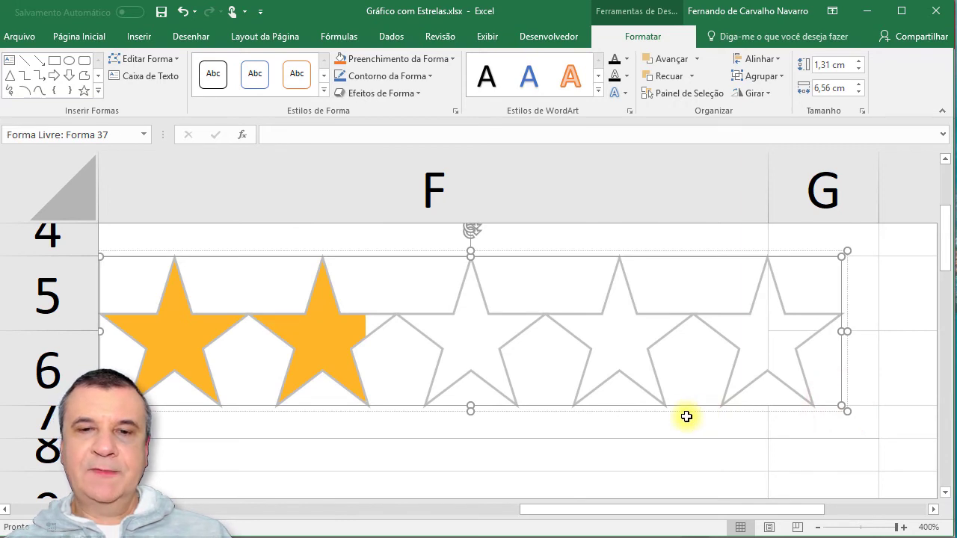
Widen column F until its edge meets the tip of the fifth star, and deselect the star graphic
{"action": "left_click_drag", "start_coordinate": [769, 189], "coordinate": [842, 197]}
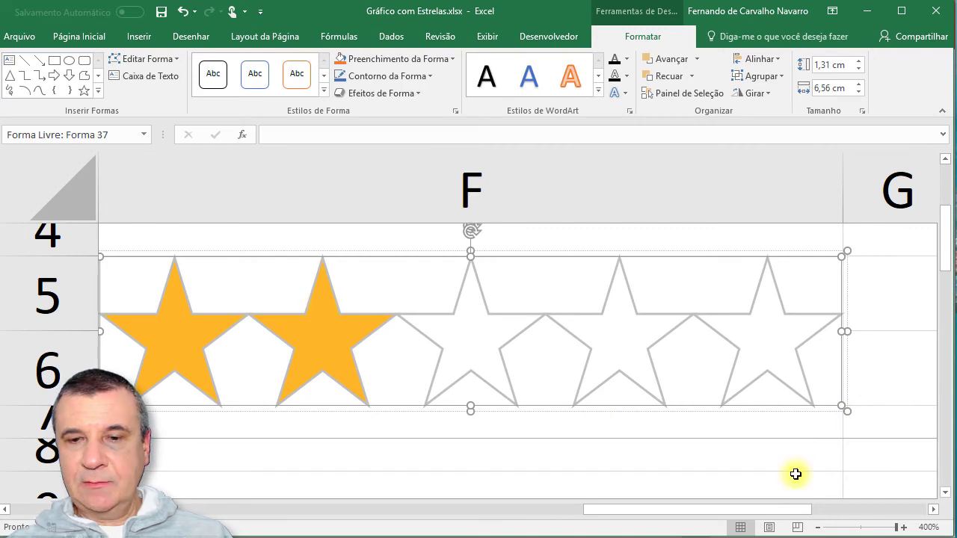
{"action": "left_click", "coordinate": [928, 528]}
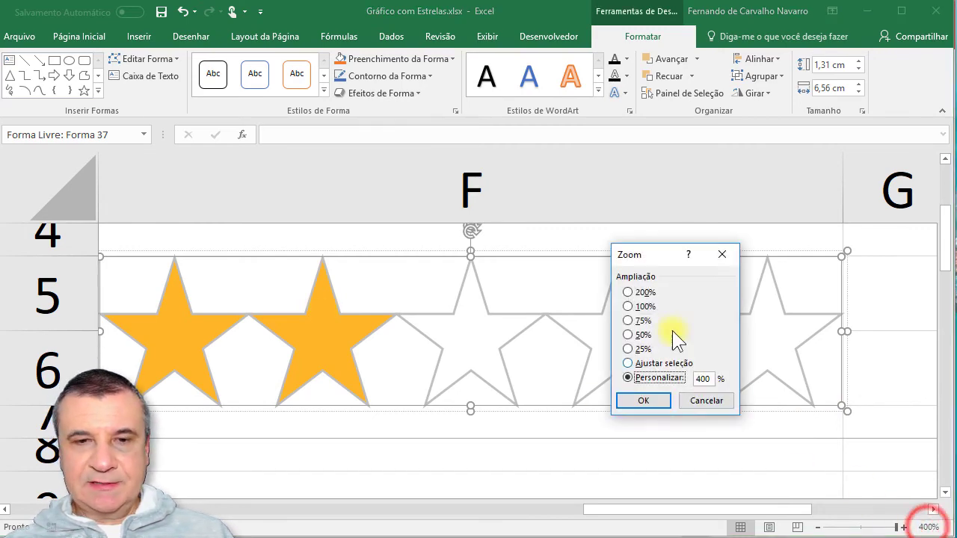
{"action": "left_click", "coordinate": [645, 306]}
{"action": "left_click", "coordinate": [649, 400]}
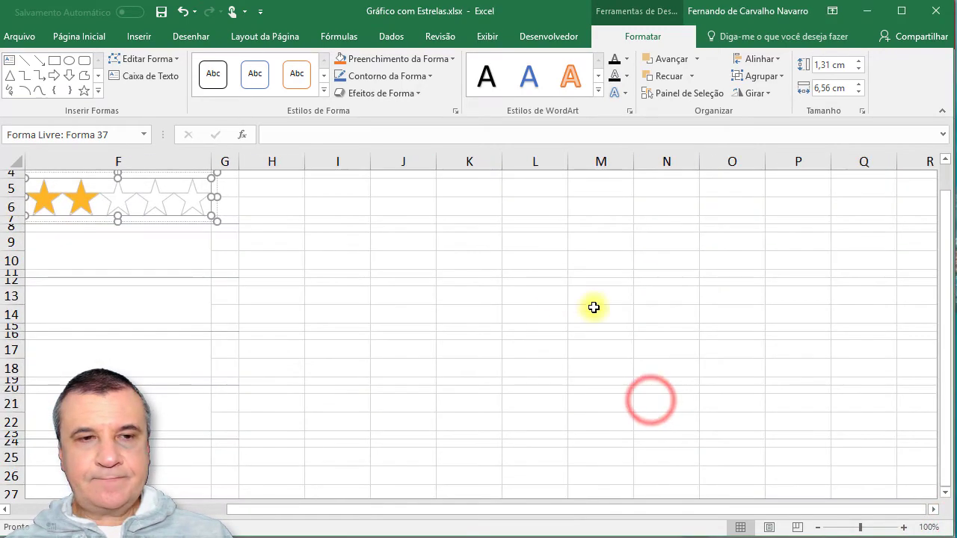
{"action": "left_click", "coordinate": [566, 332]}
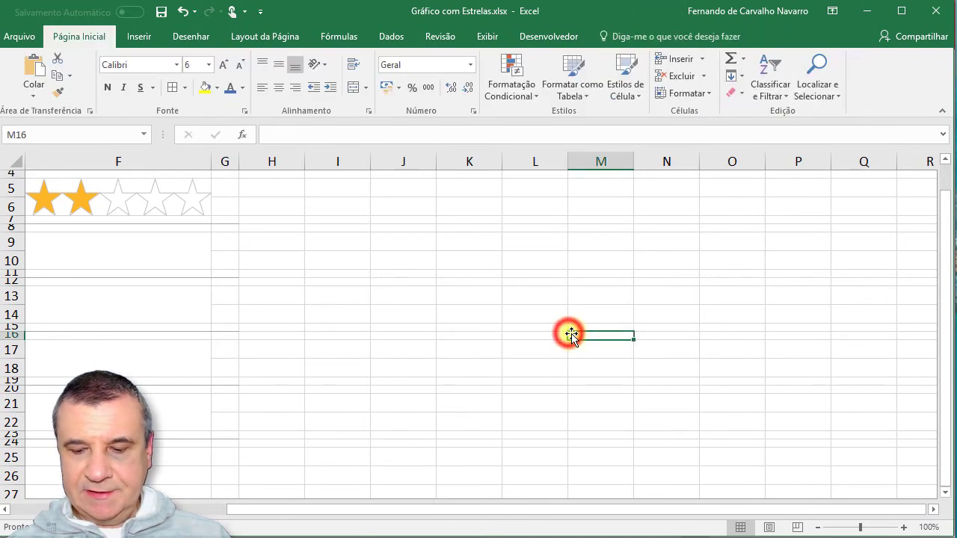
Return to cell A1 and recalculate the random scores repeatedly to check how the stars in F5:F6 fill for different values
{"action": "key", "text": "ctrl+Home"}
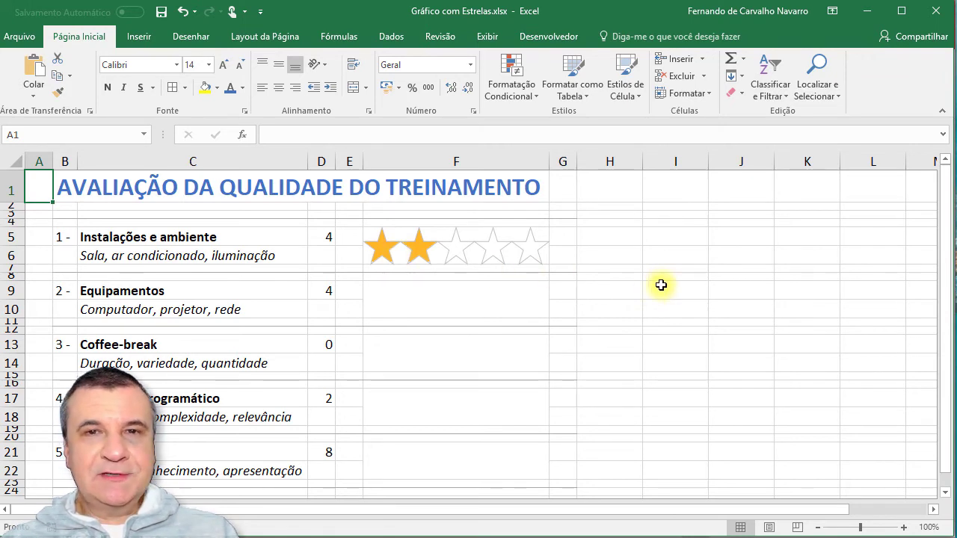
{"action": "key", "text": "F9"}
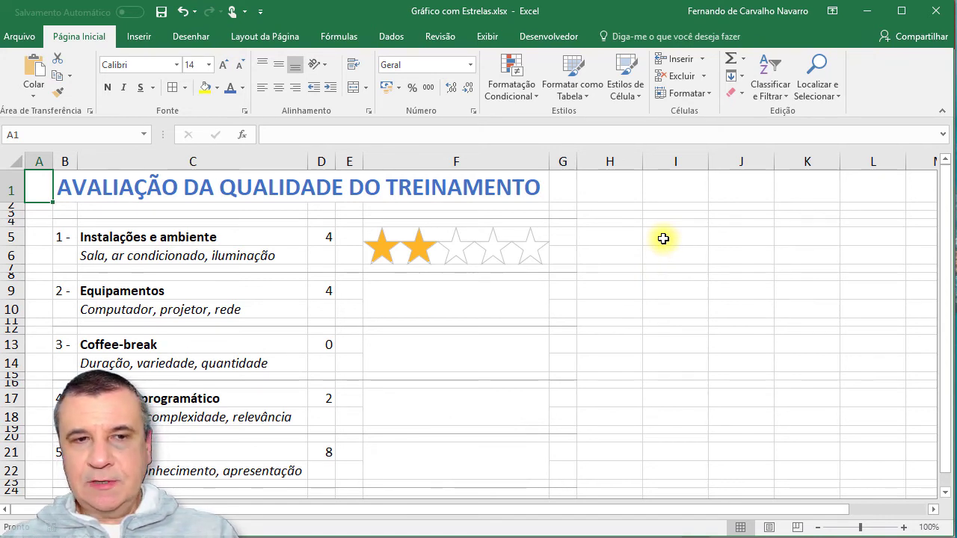
{"action": "key", "text": "F9"}
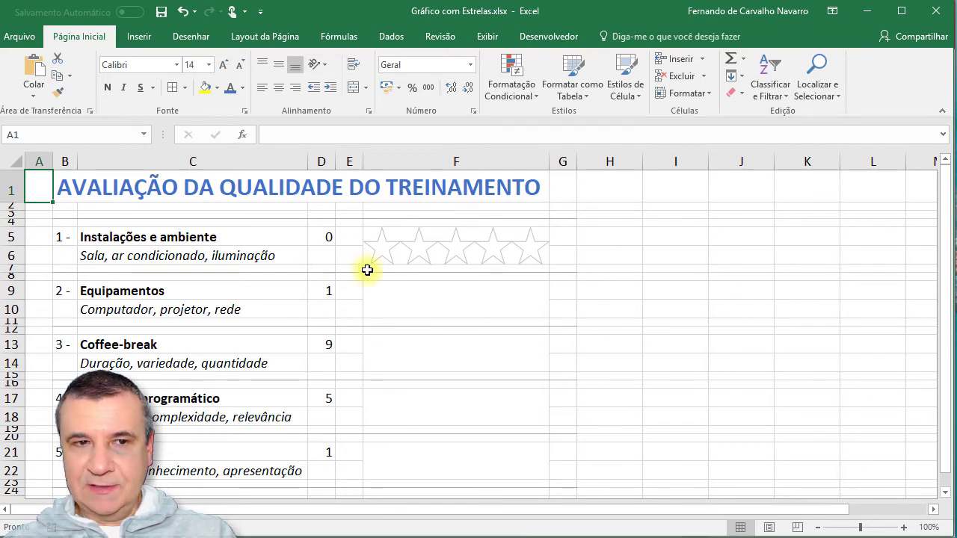
{"action": "key", "text": "F9"}
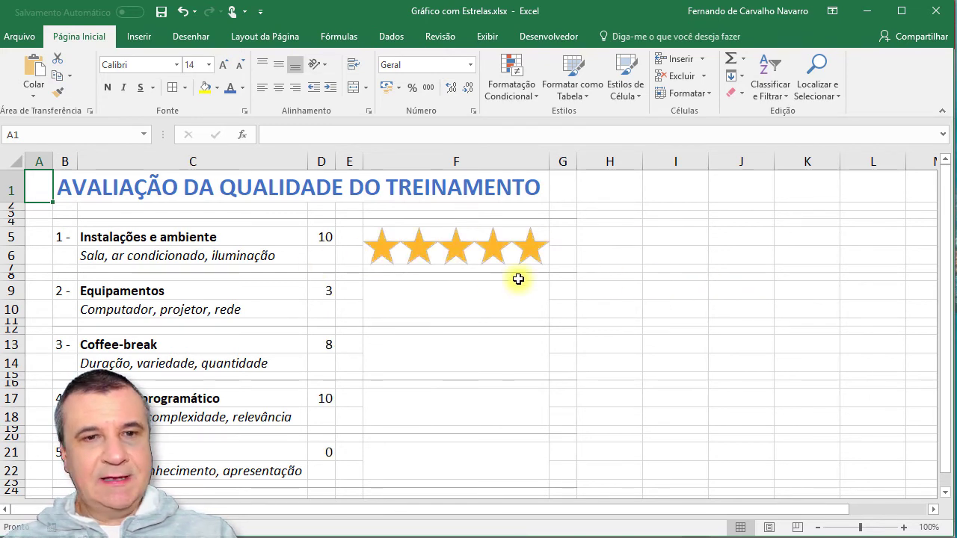
{"action": "key", "text": "F9"}
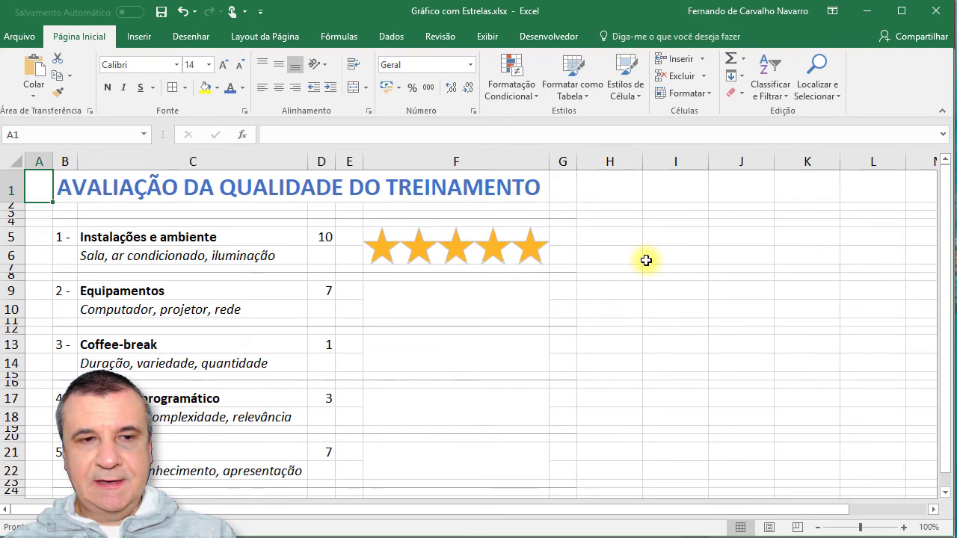
{"action": "key", "text": "F9"}
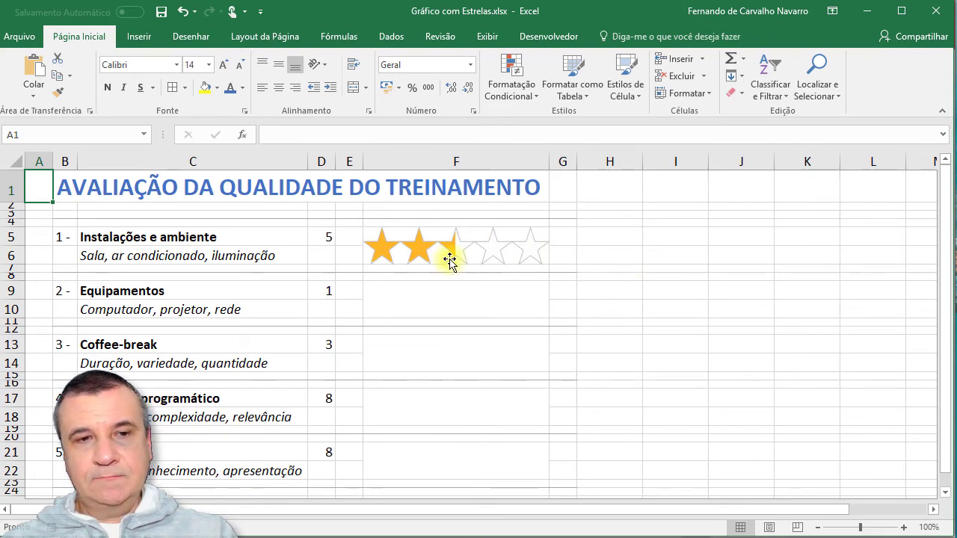
{"action": "key", "text": "F9"}
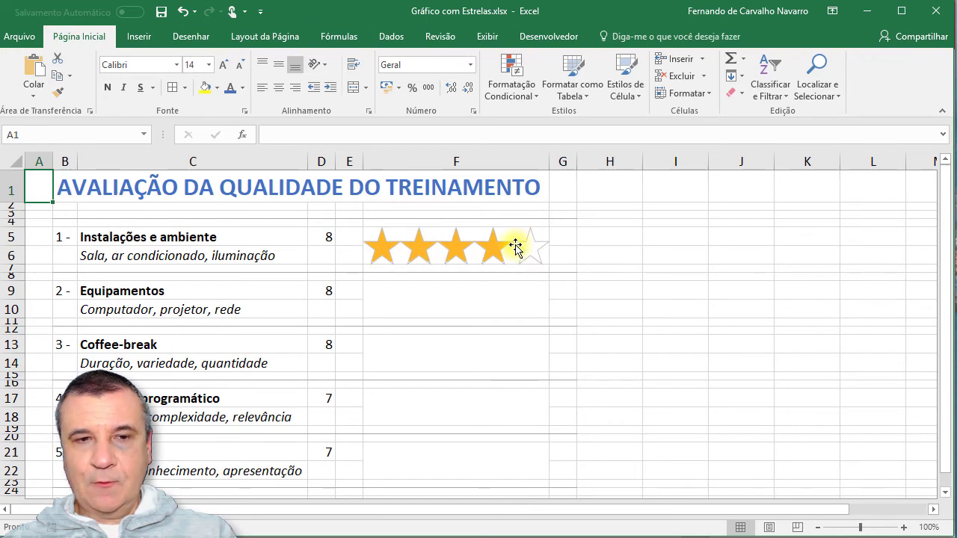
{"action": "key", "text": "F9"}
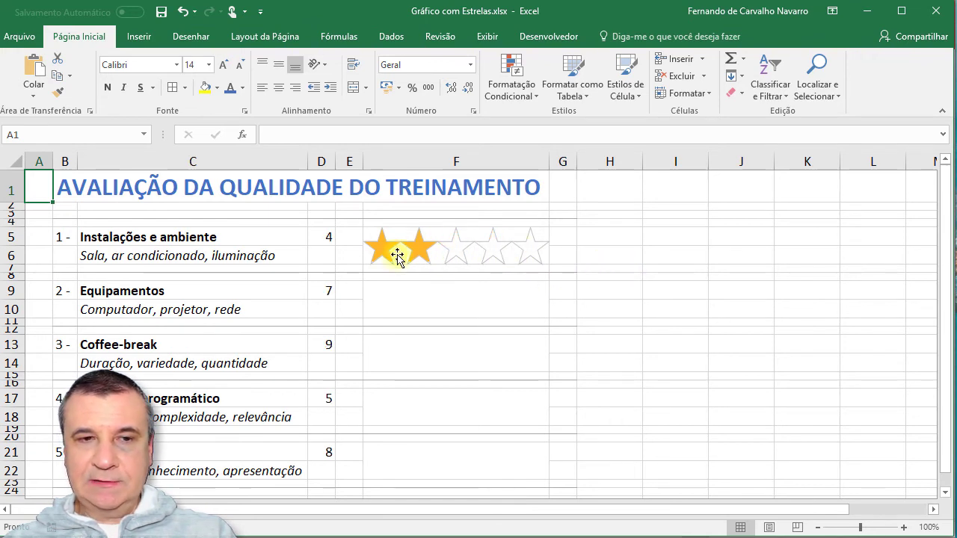
{"action": "key", "text": "F9"}
{"action": "key", "text": "F9"}
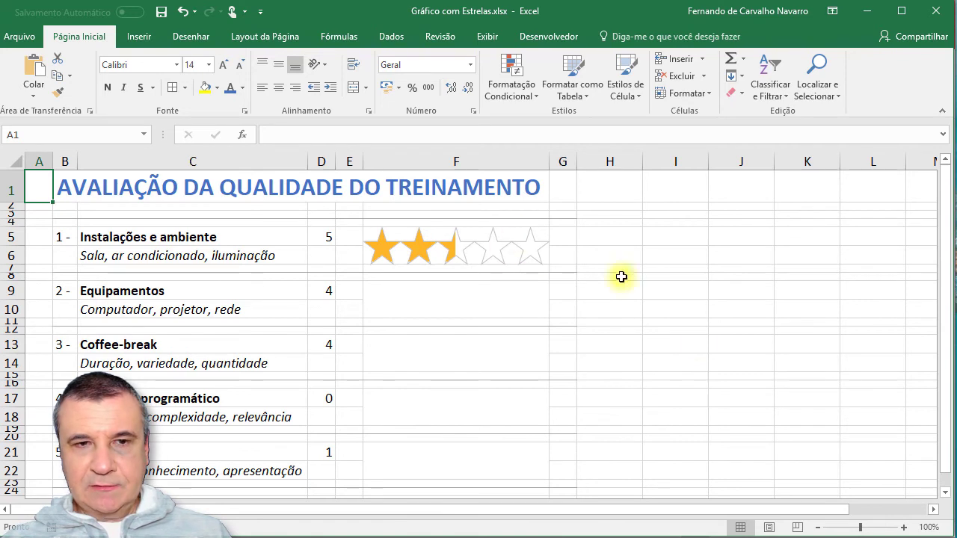
Magnify the sheet to 200% and select the star group to inspect its fit over the data bar in F5:F6
{"action": "left_click", "coordinate": [930, 528]}
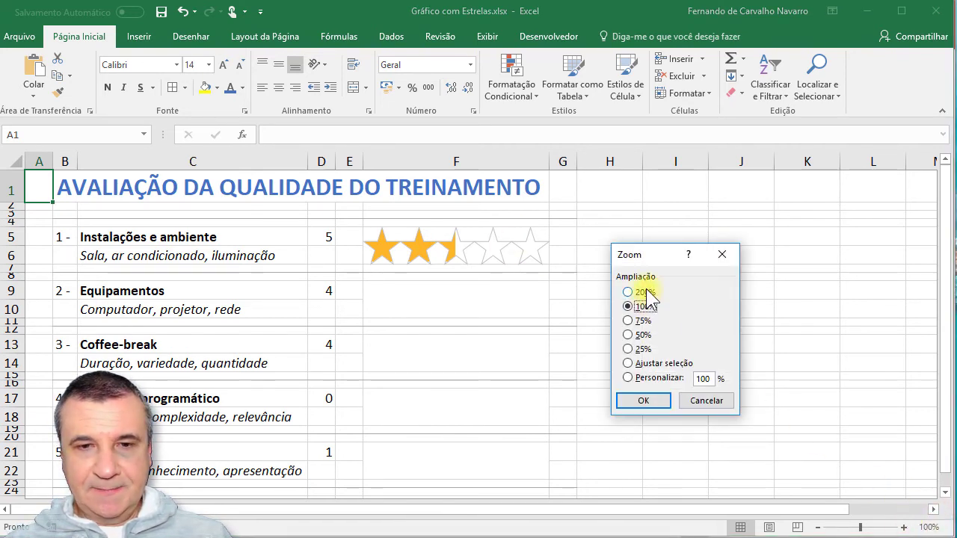
{"action": "left_click", "coordinate": [645, 293]}
{"action": "left_click", "coordinate": [643, 401]}
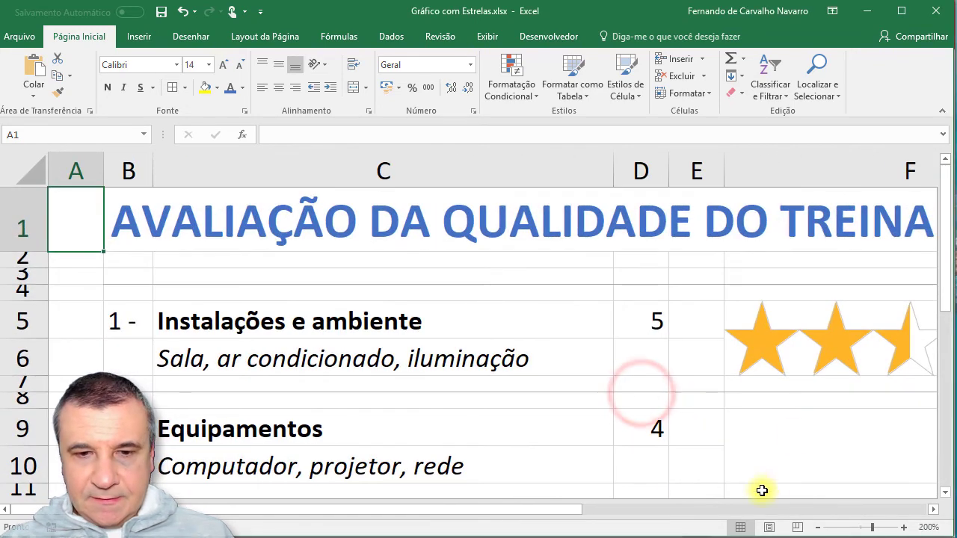
{"action": "left_click_drag", "start_coordinate": [570, 508], "coordinate": [878, 519]}
{"action": "left_click", "coordinate": [455, 337]}
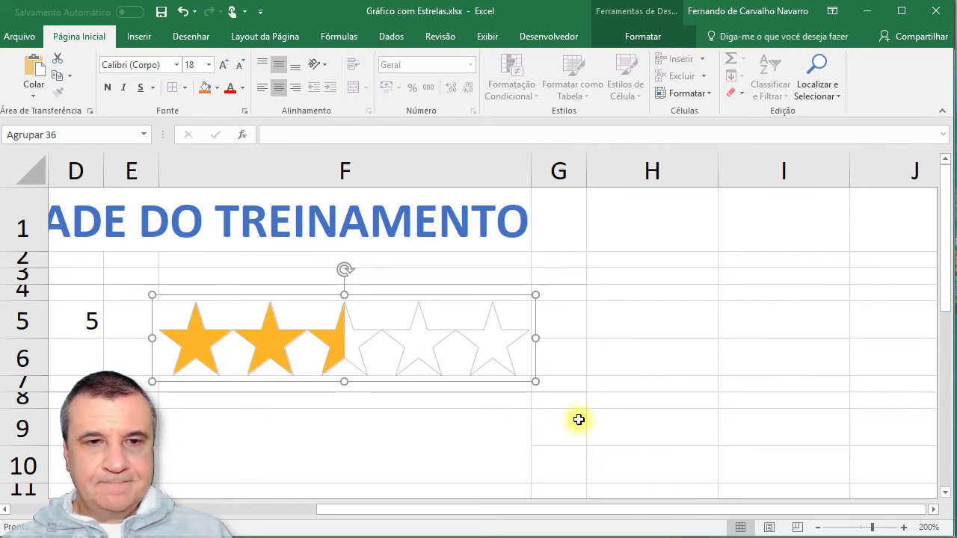
Restore the sheet zoom to 100% and deselect the star group by selecting cell H5
{"action": "left_click", "coordinate": [928, 528]}
{"action": "left_click", "coordinate": [638, 306]}
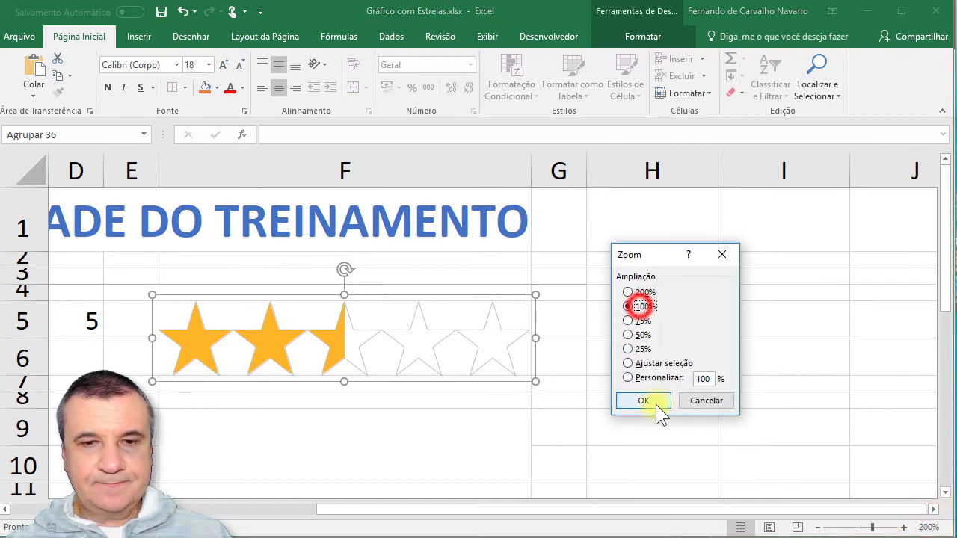
{"action": "left_click", "coordinate": [650, 399]}
{"action": "left_click_drag", "start_coordinate": [725, 509], "coordinate": [482, 510]}
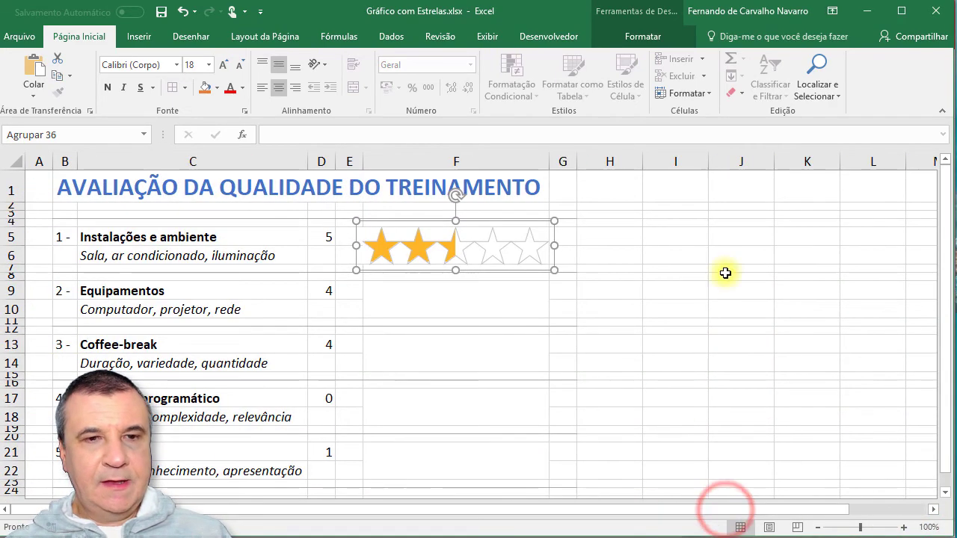
{"action": "left_click", "coordinate": [622, 237]}
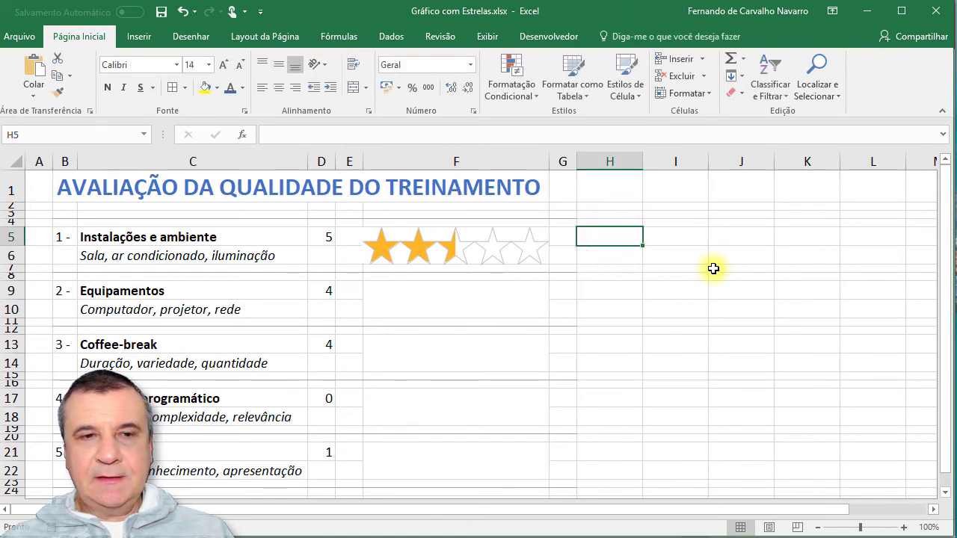
{"action": "key", "text": "Left"}
{"action": "key", "text": "Left"}
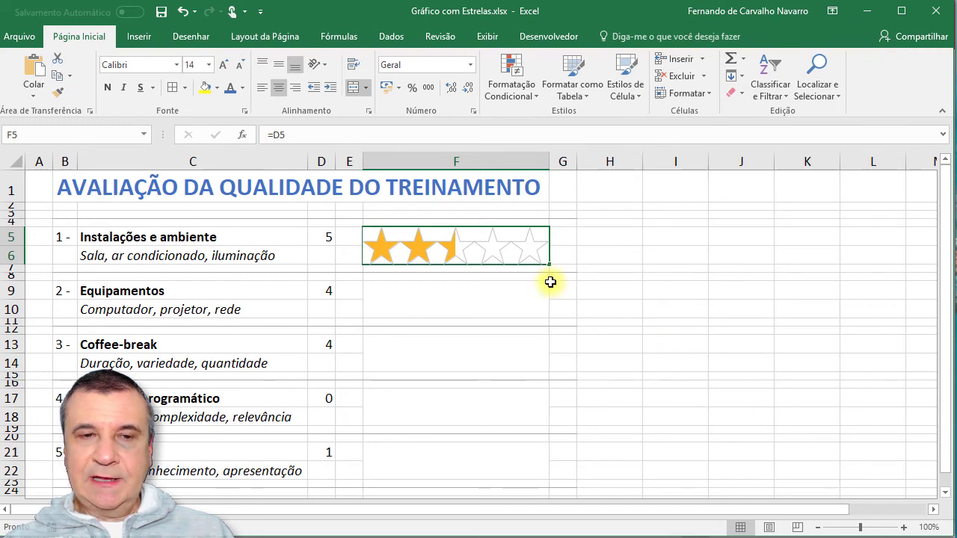
{"action": "left_click", "coordinate": [510, 239]}
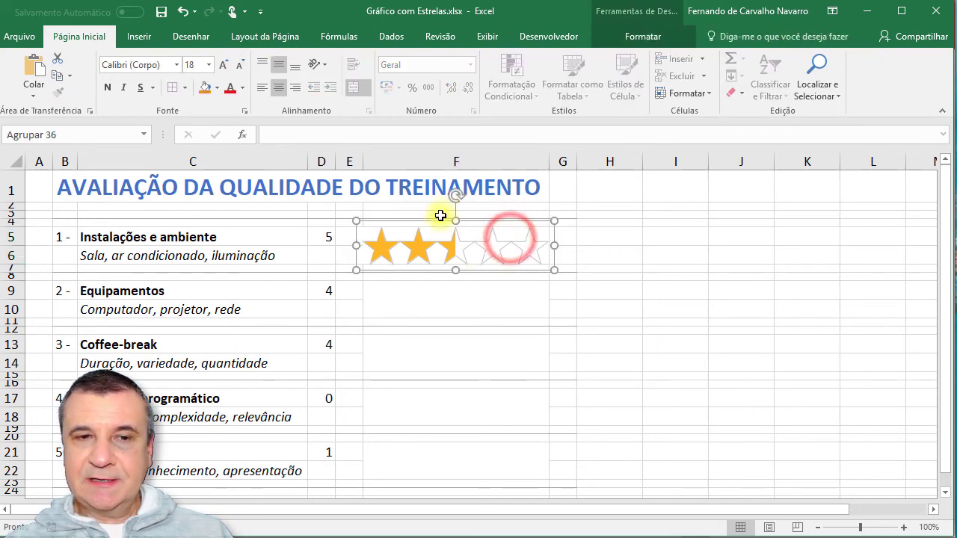
{"action": "left_click", "coordinate": [599, 234]}
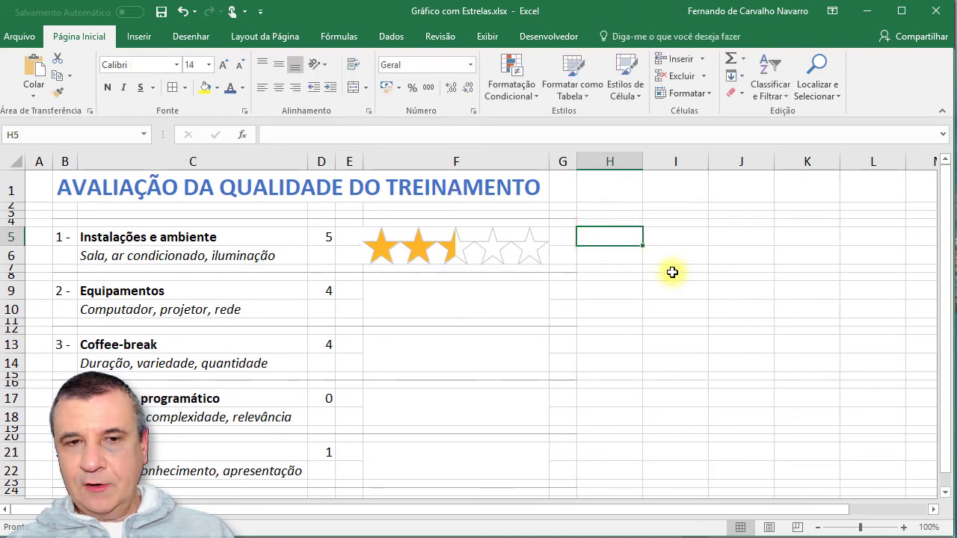
Copy the merged cell F5:F6, without selecting the star group itself, and select F9:F10 as the destination
{"action": "key", "text": "Left"}
{"action": "key", "text": "Left"}
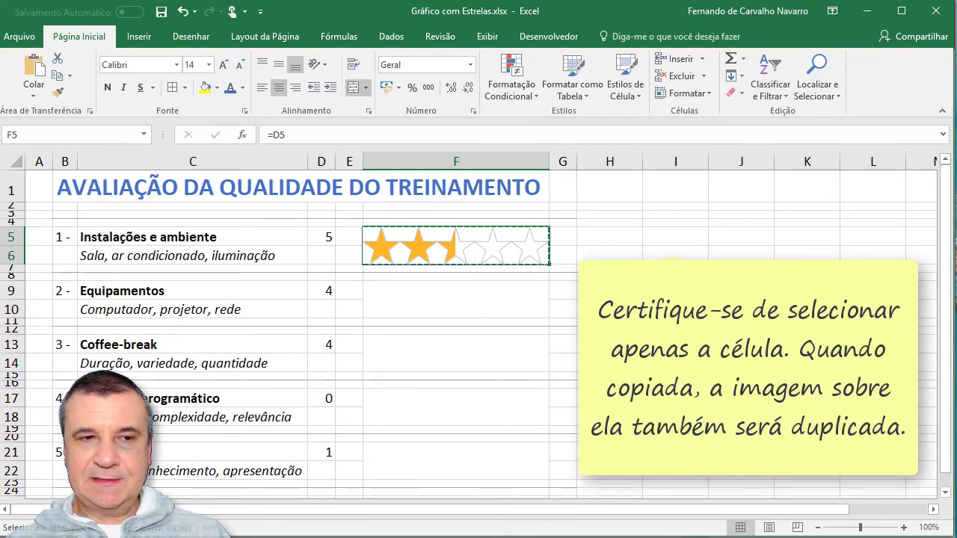
{"action": "key", "text": "Down"}
{"action": "key", "text": "Down"}
{"action": "key", "text": "Down"}
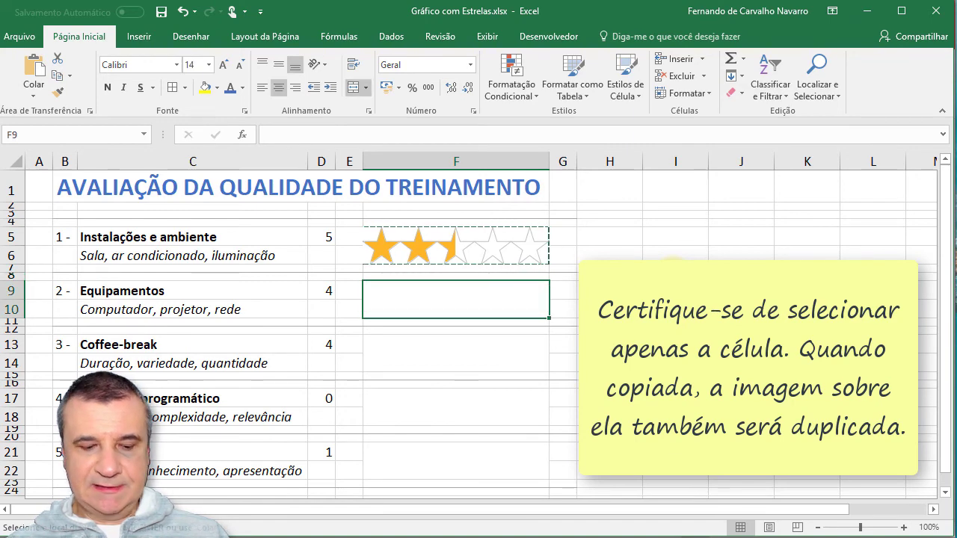